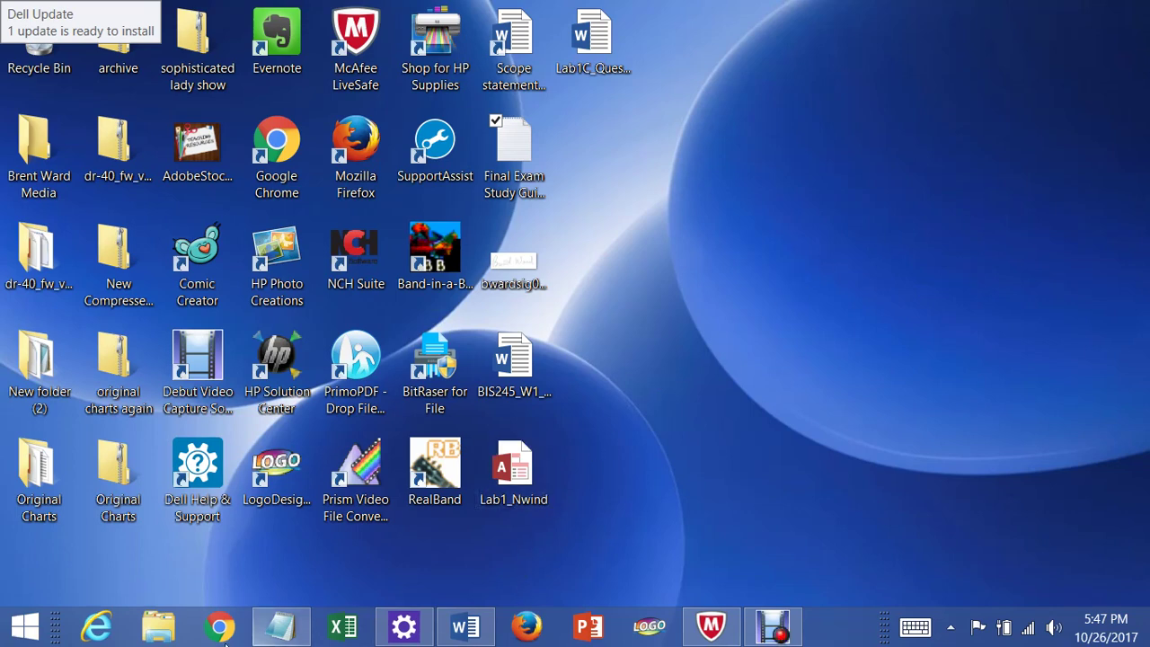
- Launch Mozilla Firefox from the taskbar icon
click(534, 636)
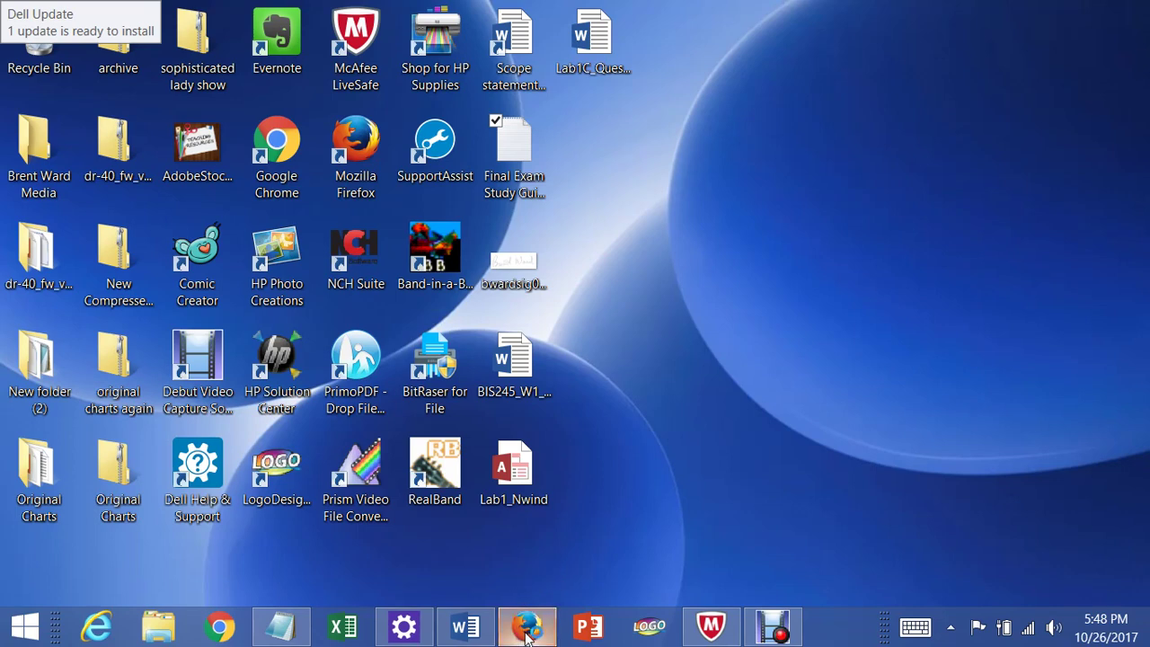
mouse_move(531, 620)
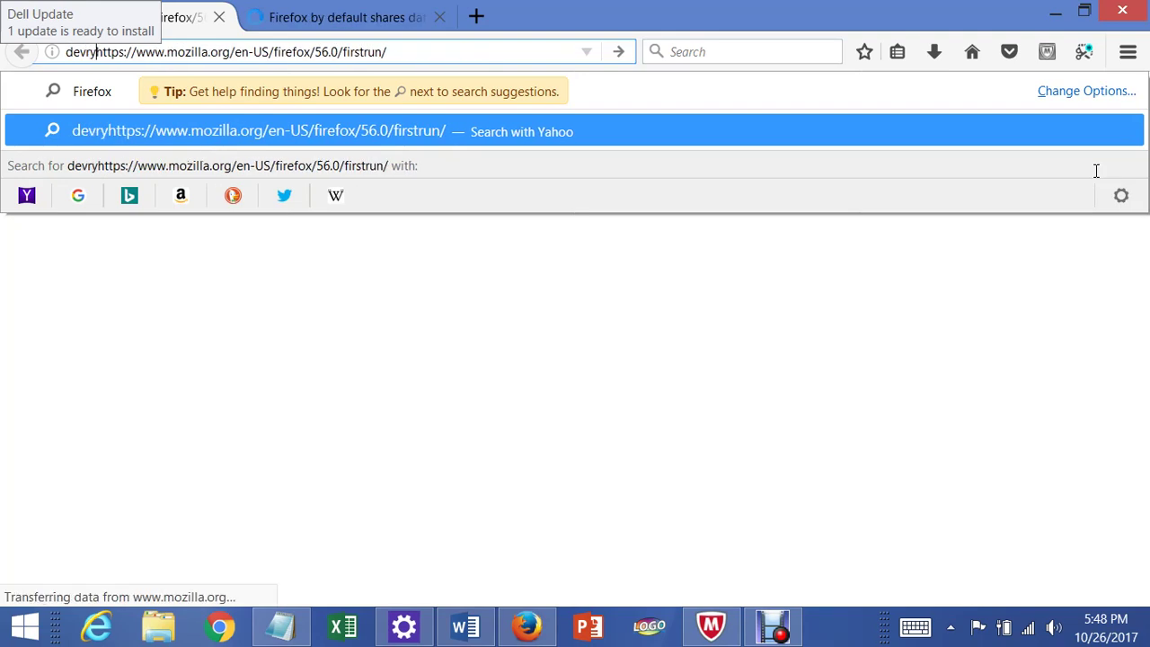
key(BackSpace)
key(BackSpace)
key(BackSpace)
key(BackSpace)
key(BackSpace)
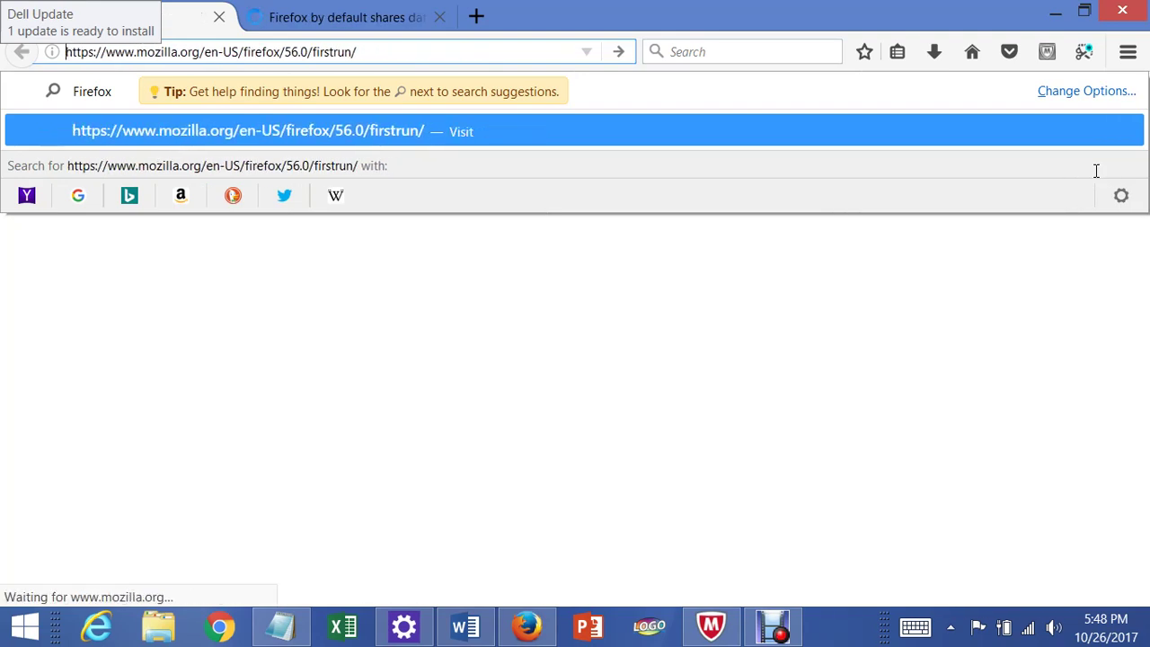
- Replace the stray address text with lab.devry.edu and load the site
text(labe)
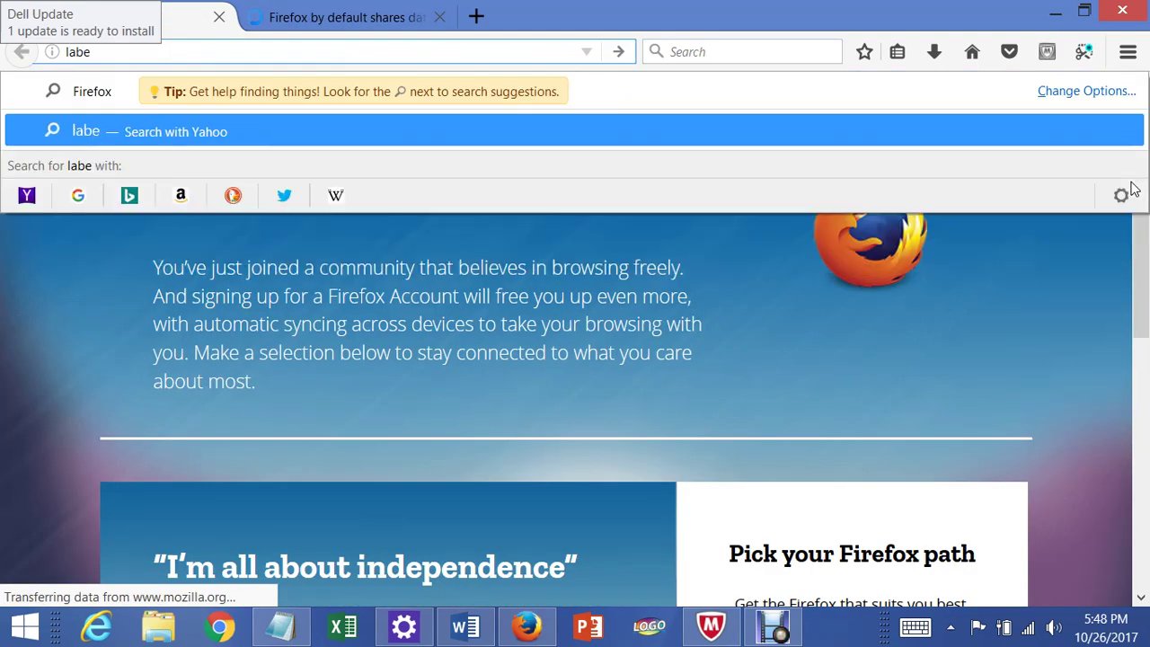
key(BackSpace)
text(.de)
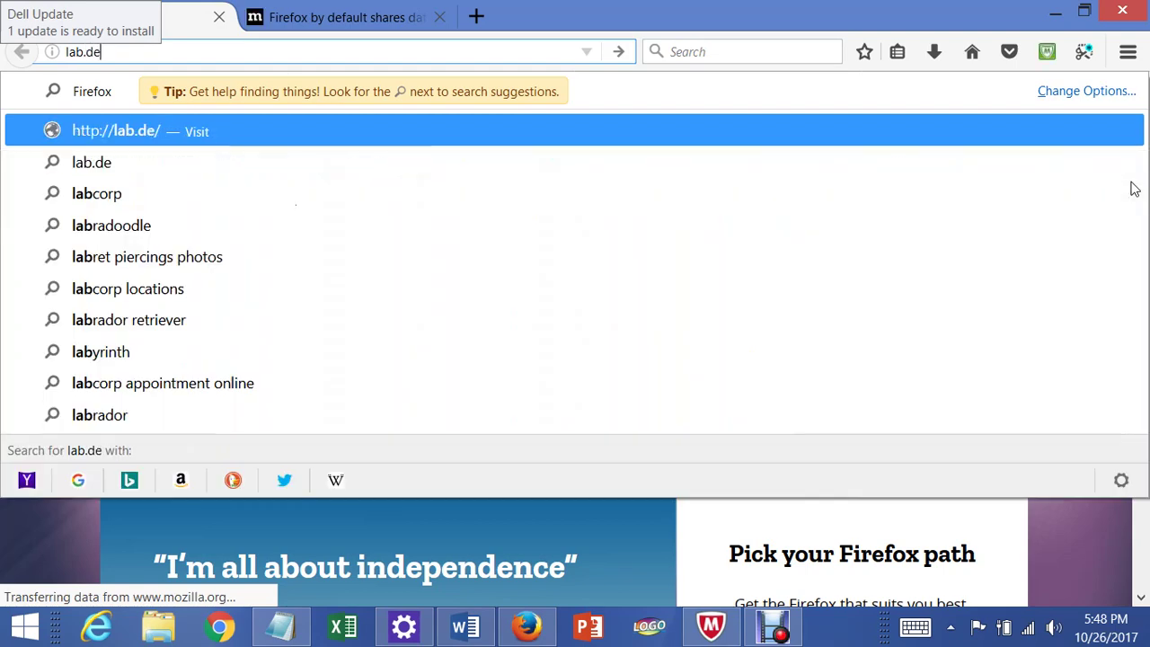
text(vry.edu)
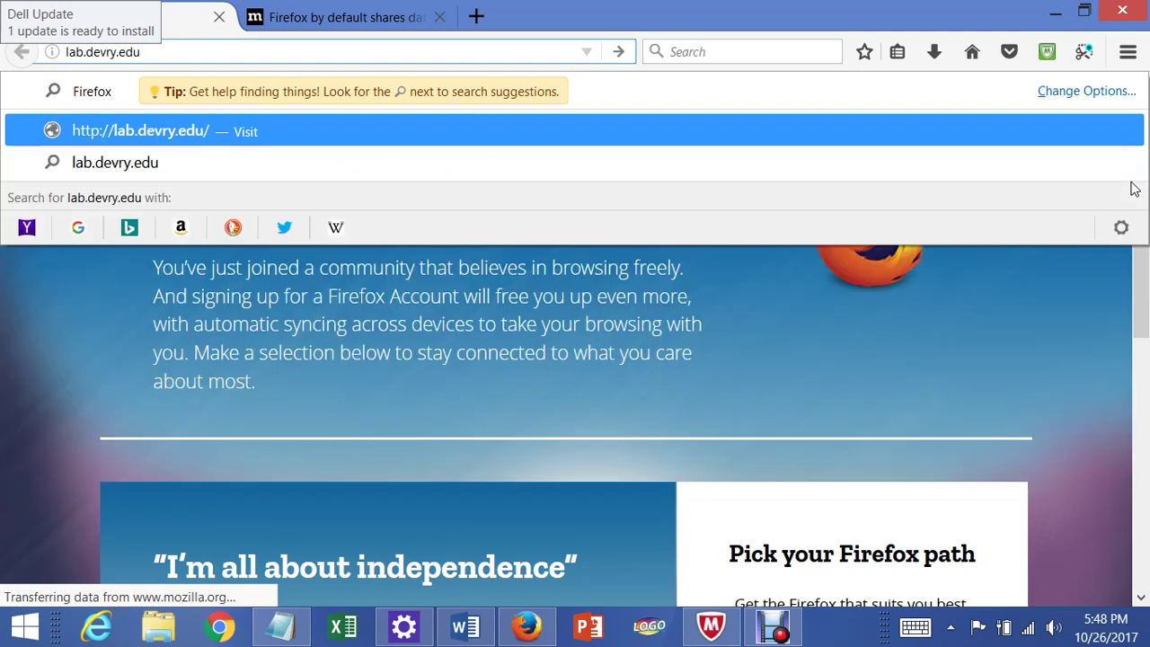
key(Return)
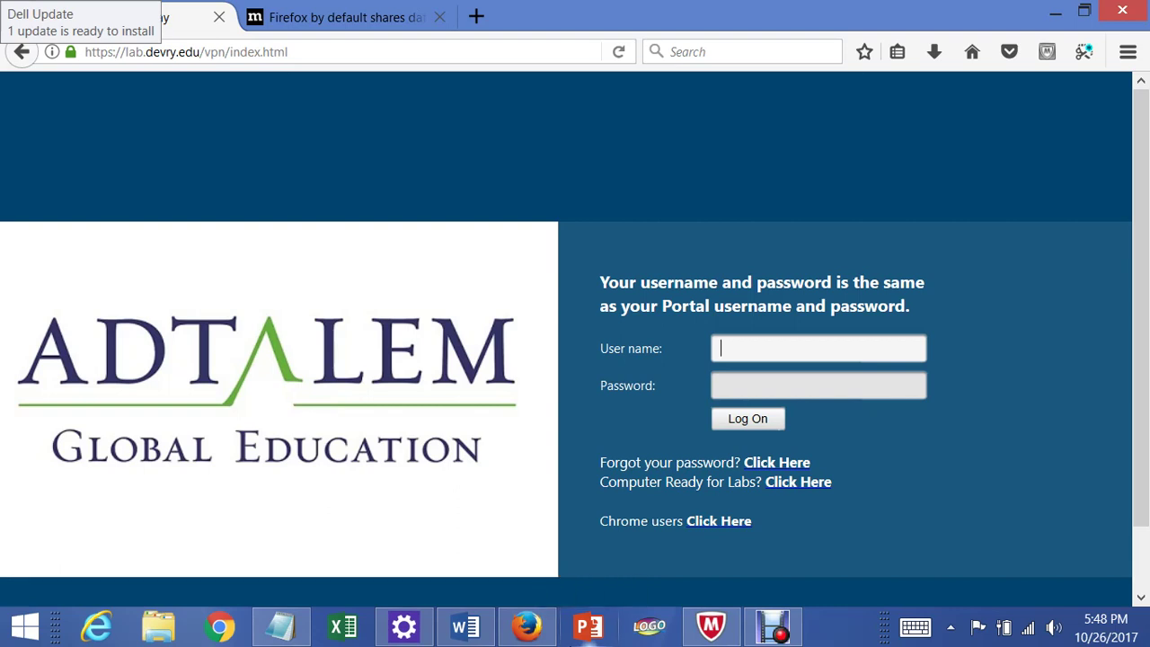
- Dismiss the accidental taskbar jump list and close-tabs prompt, returning to the user name field
text(D98)
right_click(526, 626)
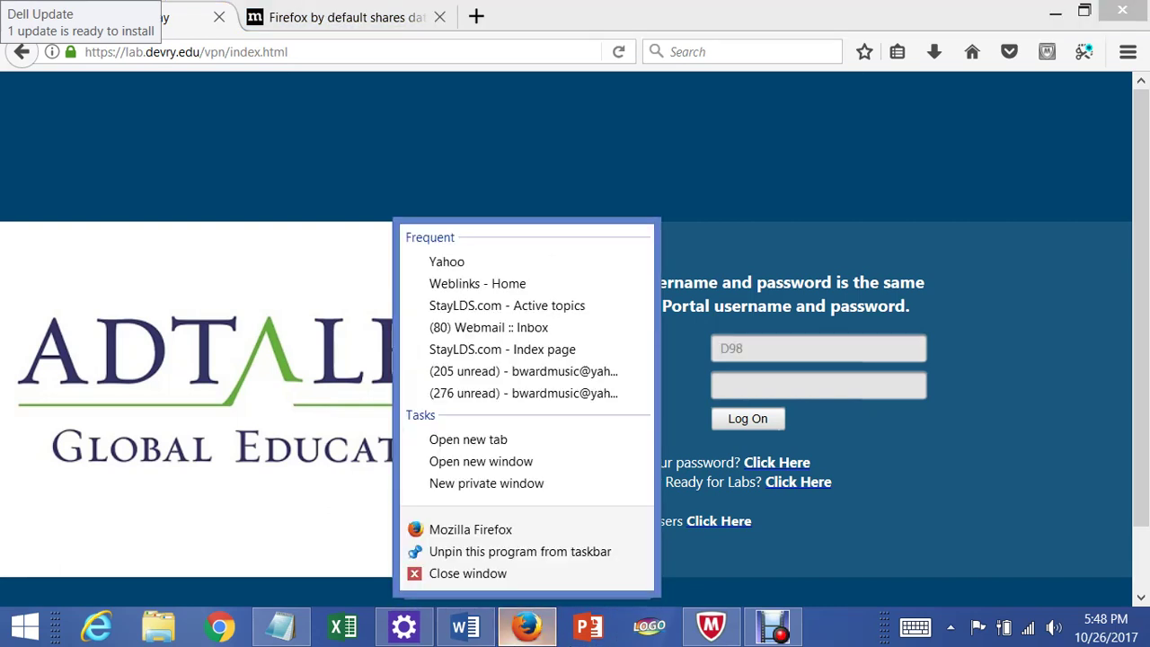
key(Escape)
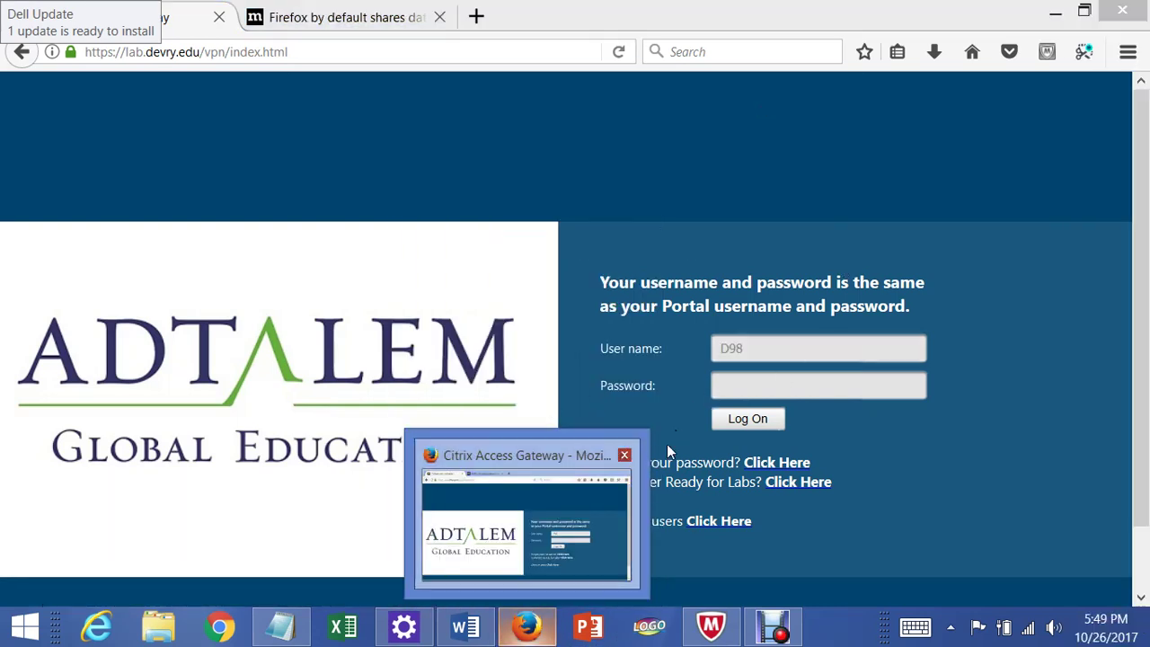
click(638, 440)
click(617, 350)
click(768, 345)
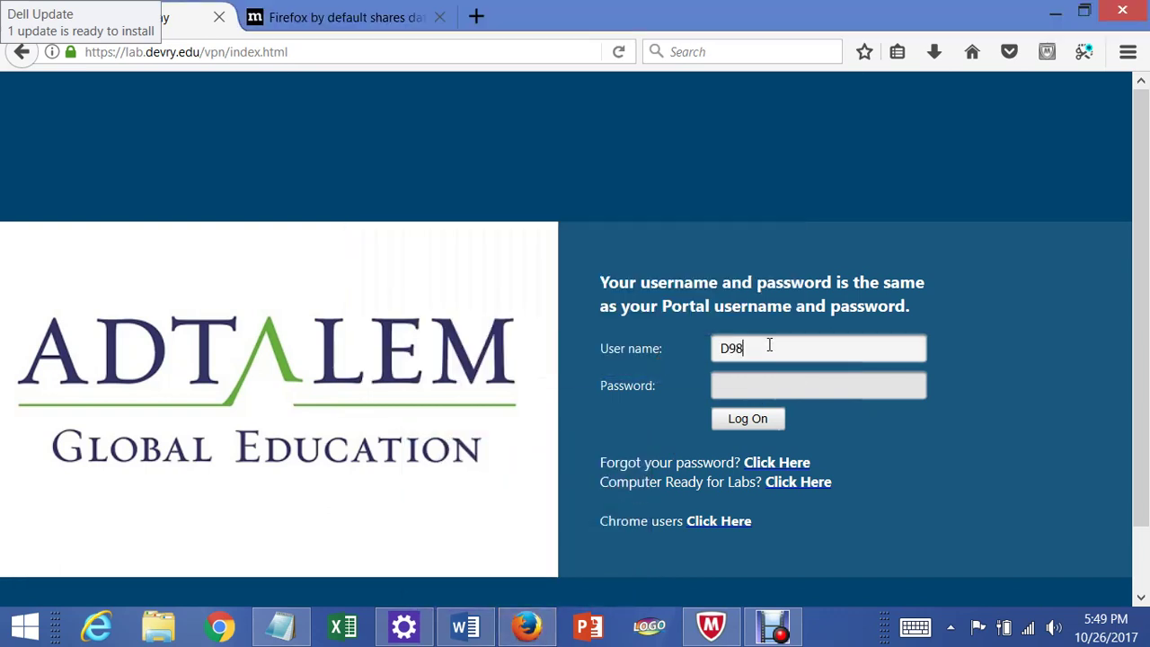
- Enter the portal user name and password and log on to the lab gateway
key(Tab)
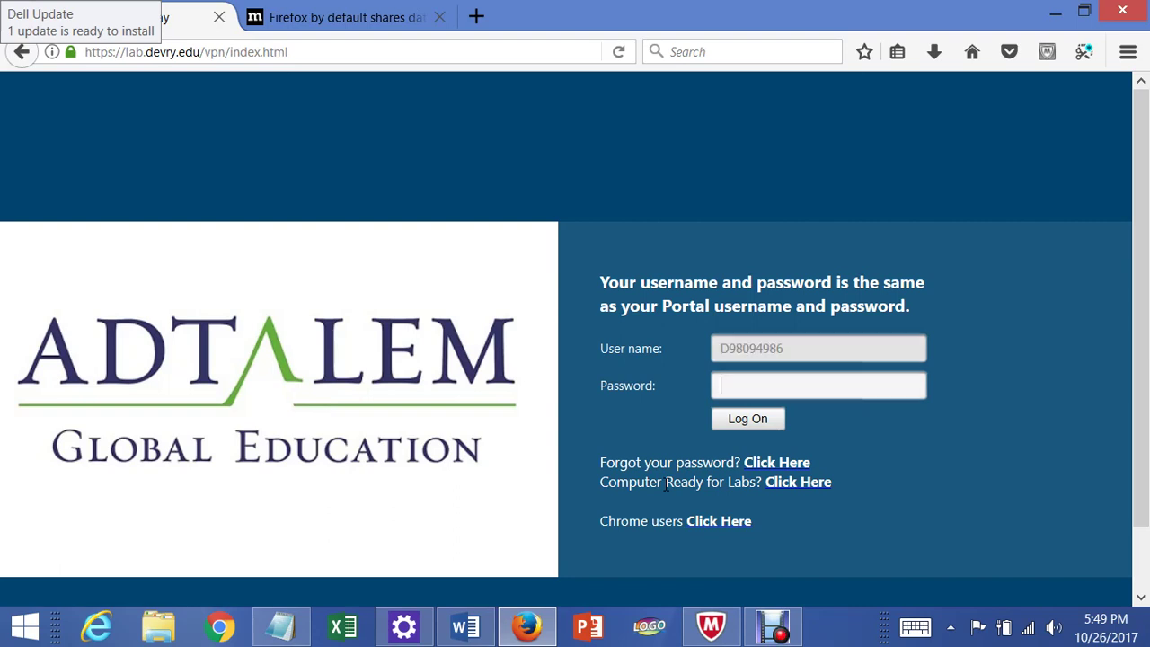
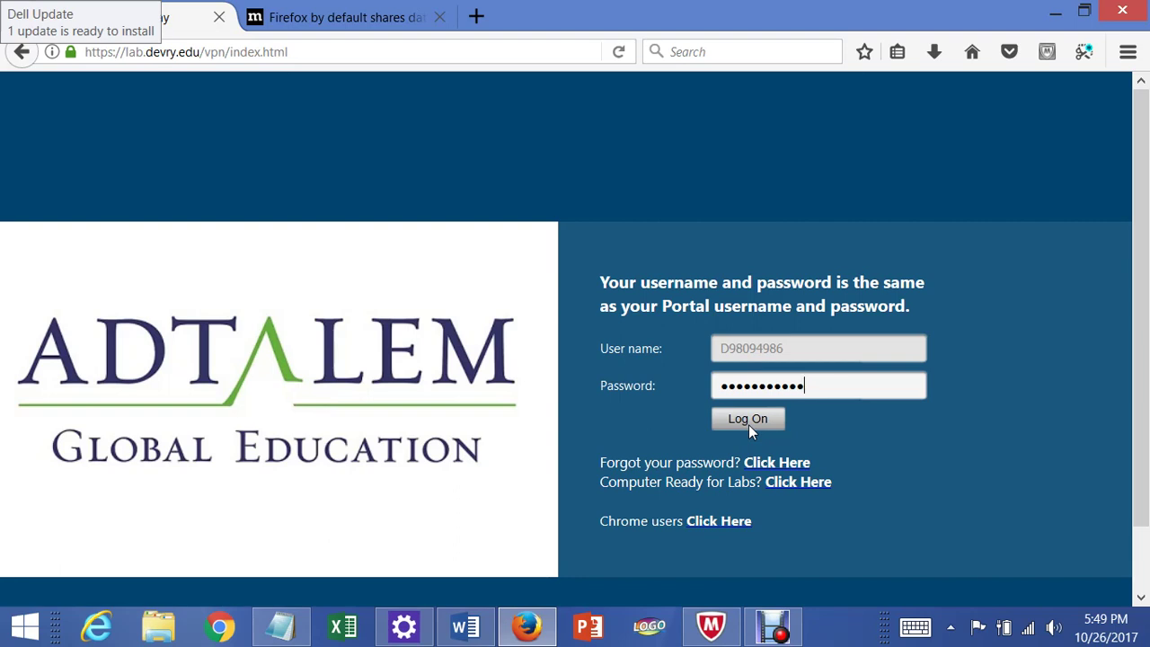
click(748, 424)
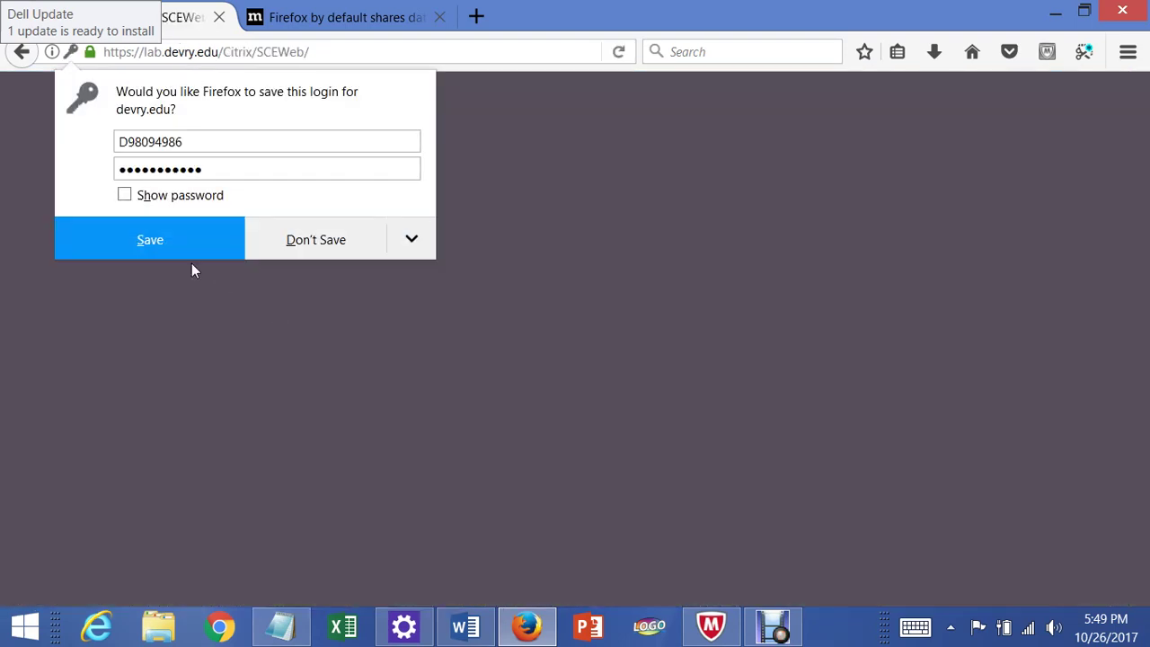
- Save the devry.edu login, detect Receiver, accept the Citrix license and download the installer
click(172, 249)
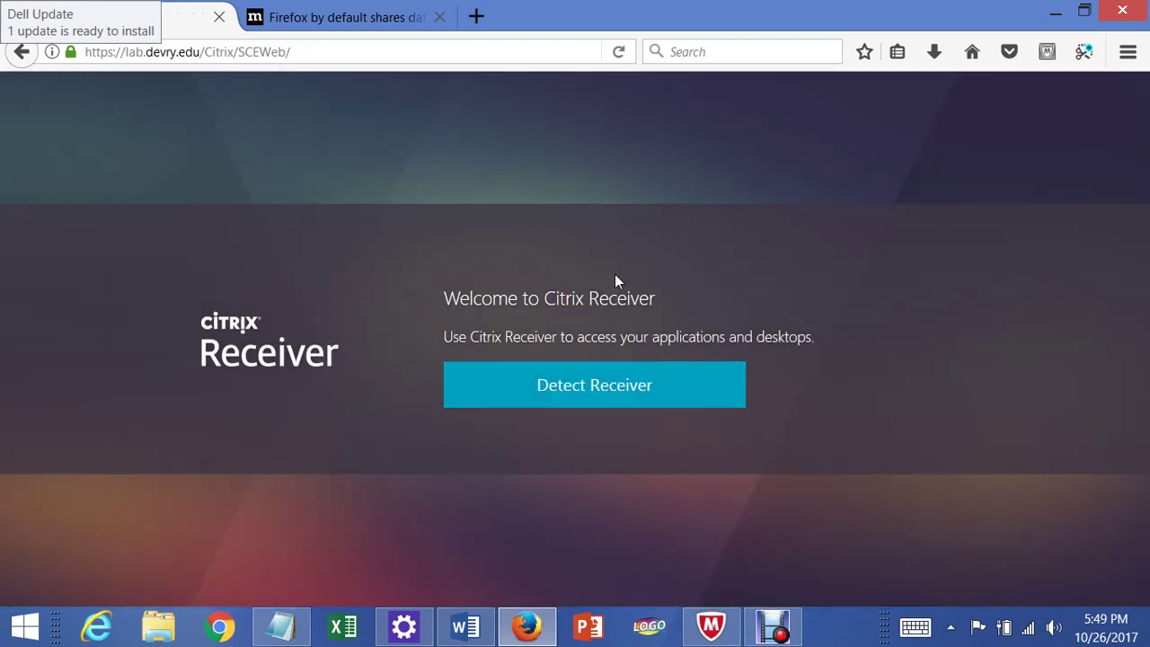
click(595, 399)
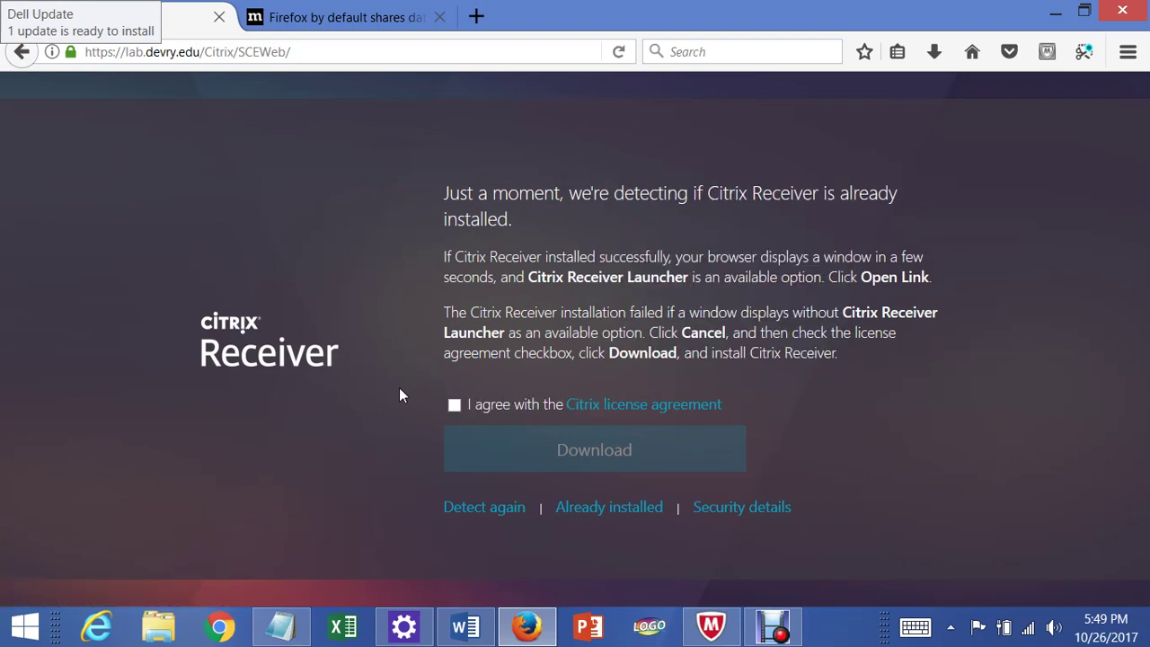
click(454, 403)
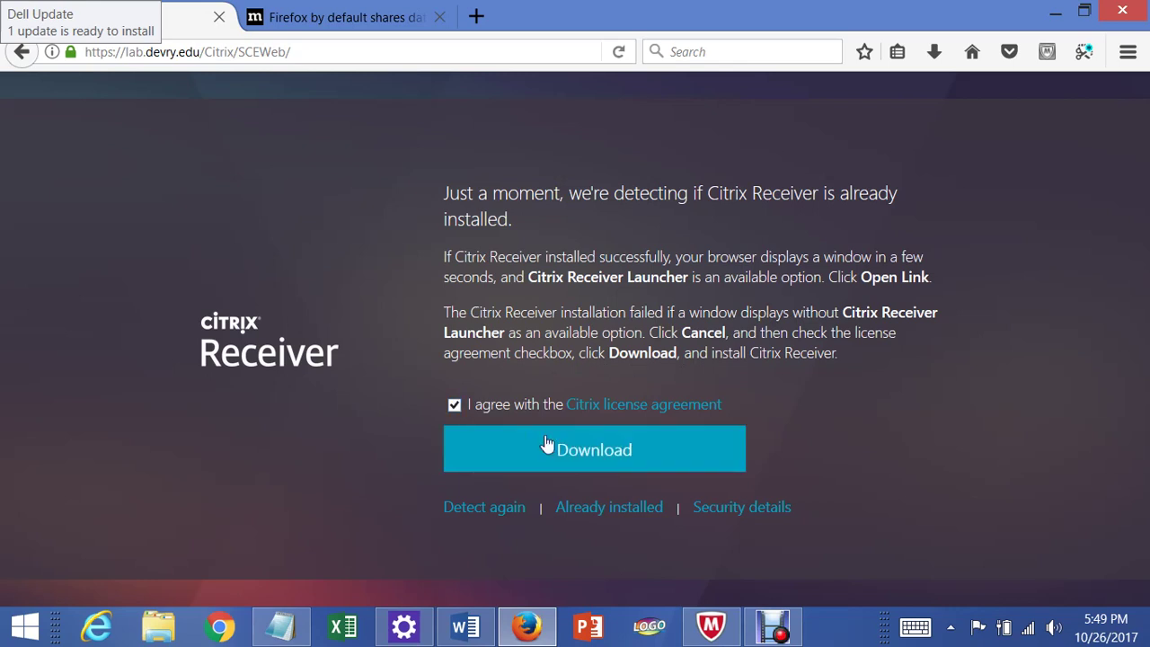
click(620, 456)
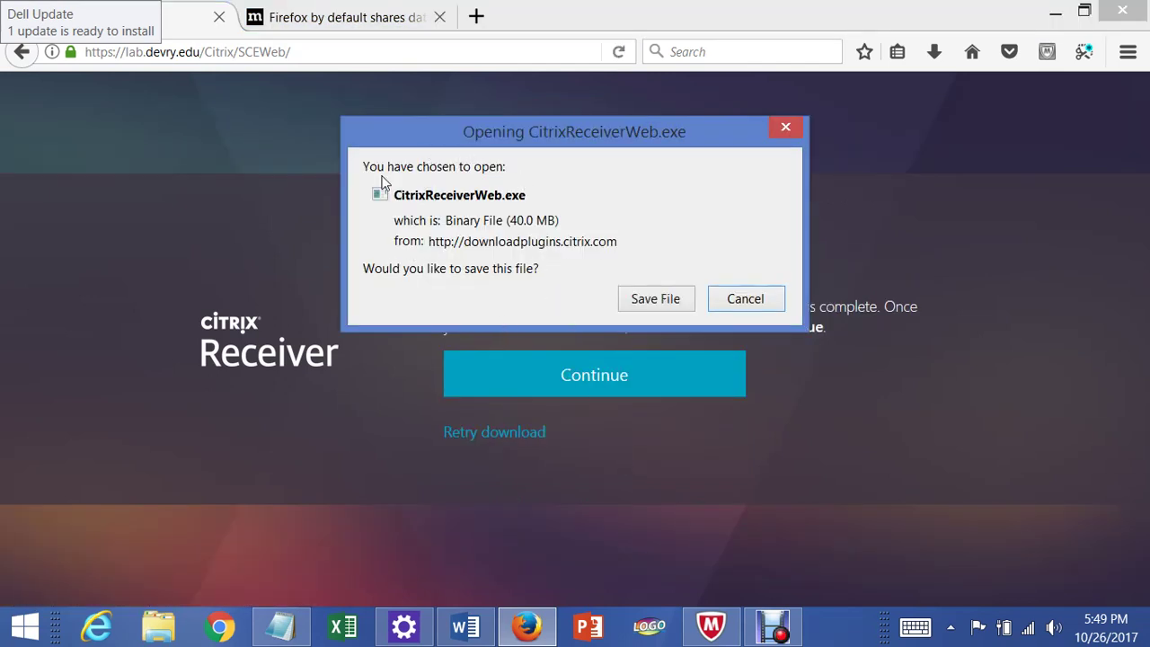
- Save CitrixReceiverWeb.exe to the computer
click(659, 301)
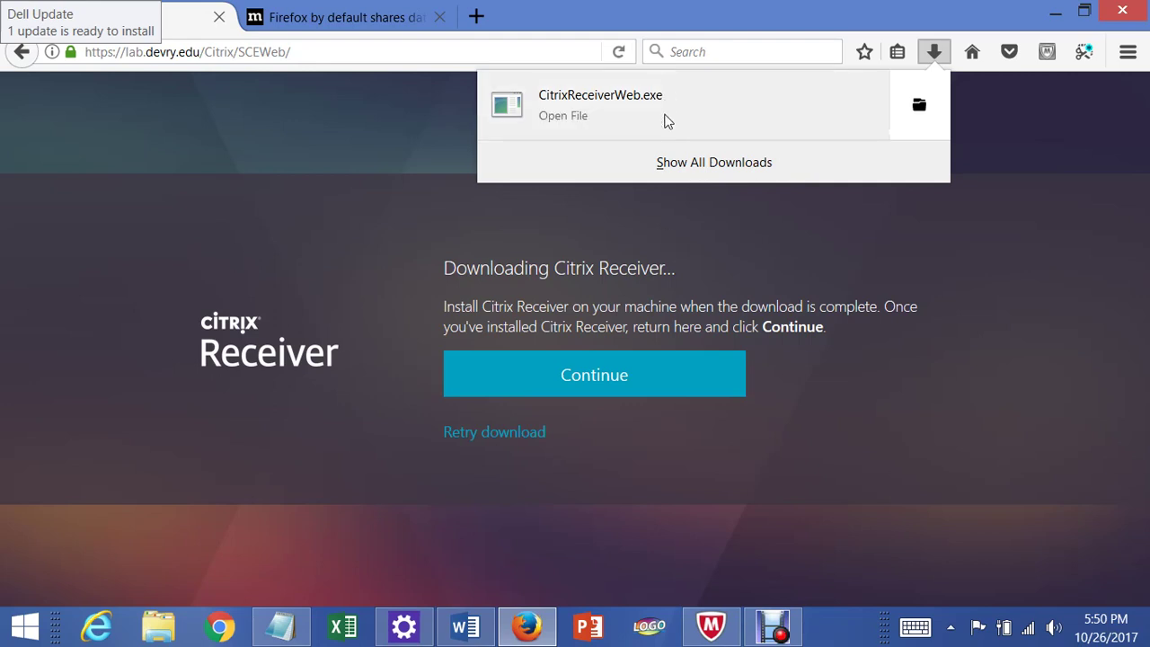
- Show all downloads in the Library window, with CitrixReceiverWeb.exe at the top
click(708, 164)
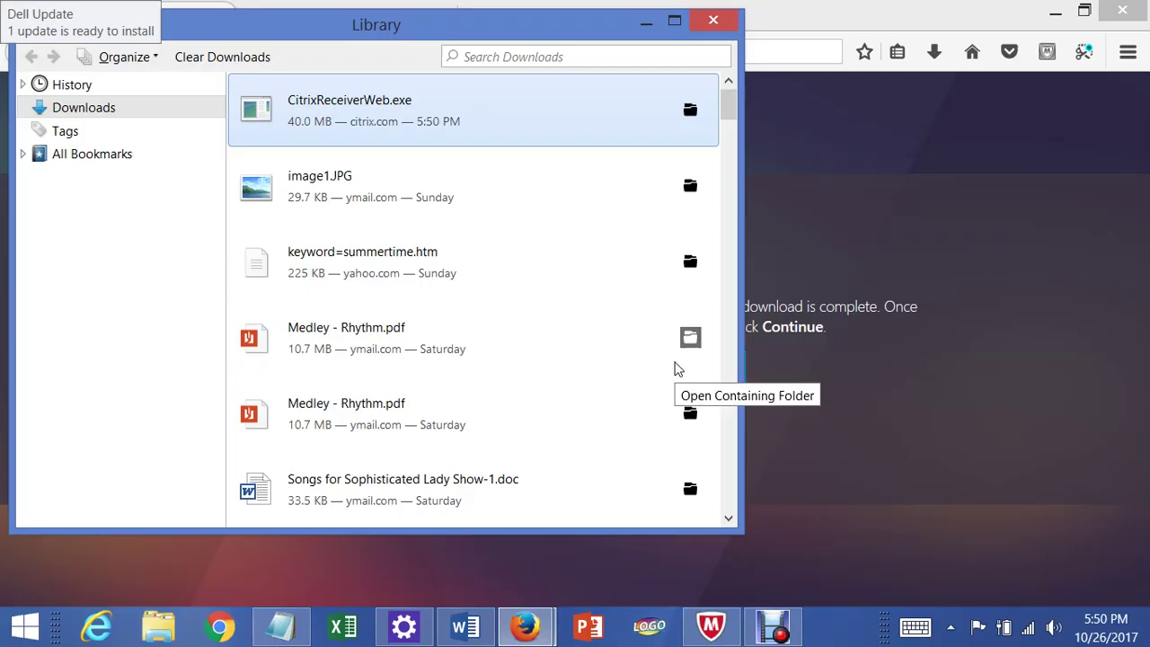
- Run CitrixReceiverWeb.exe, accept its license agreement and install Citrix Receiver
click(680, 360)
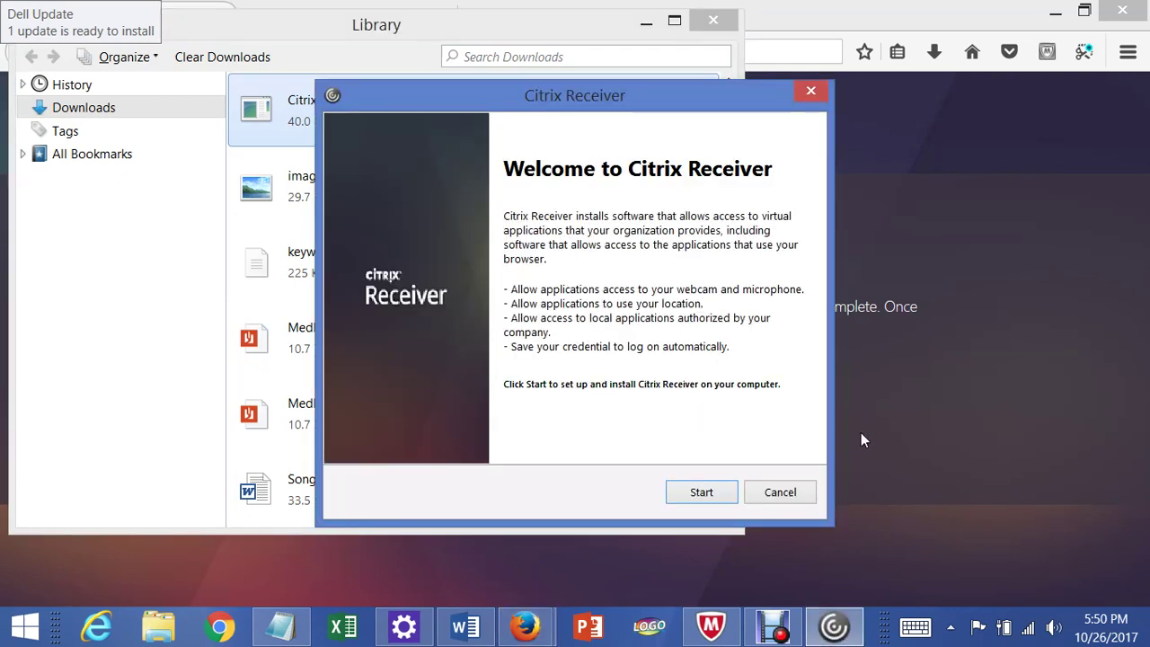
click(706, 499)
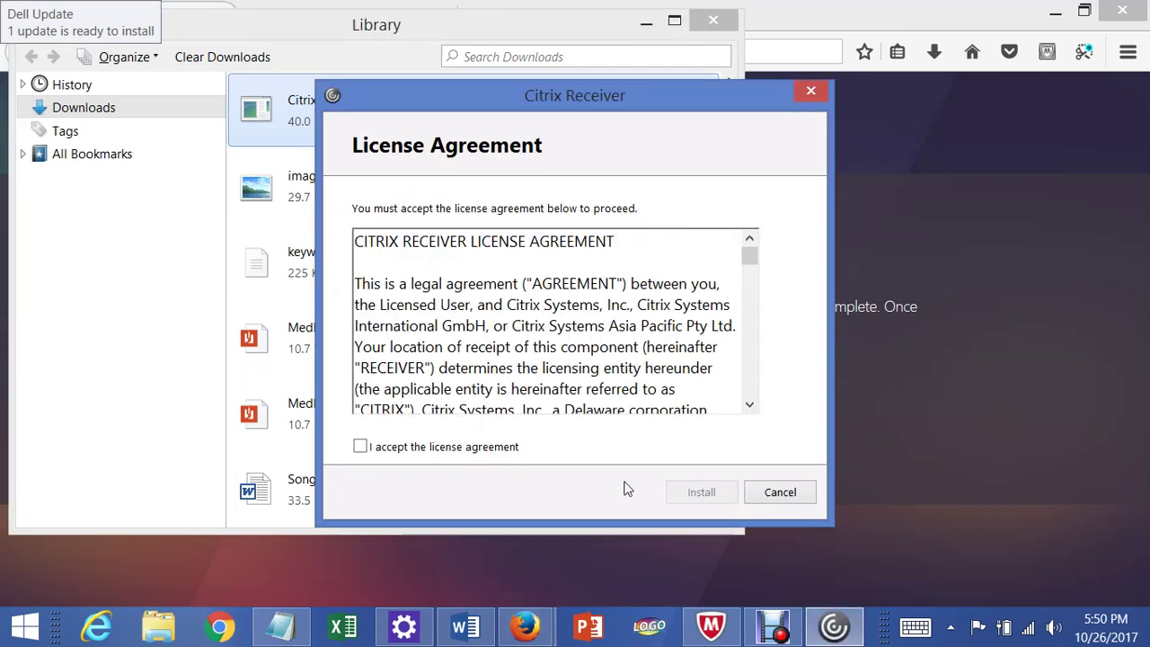
click(360, 447)
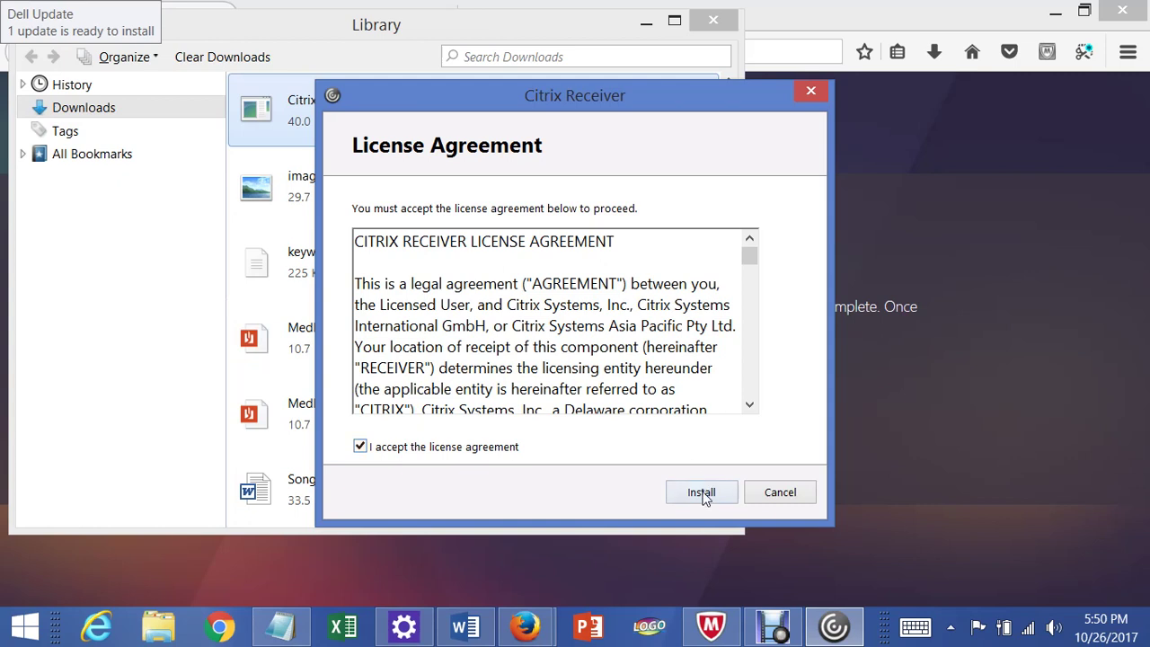
click(702, 494)
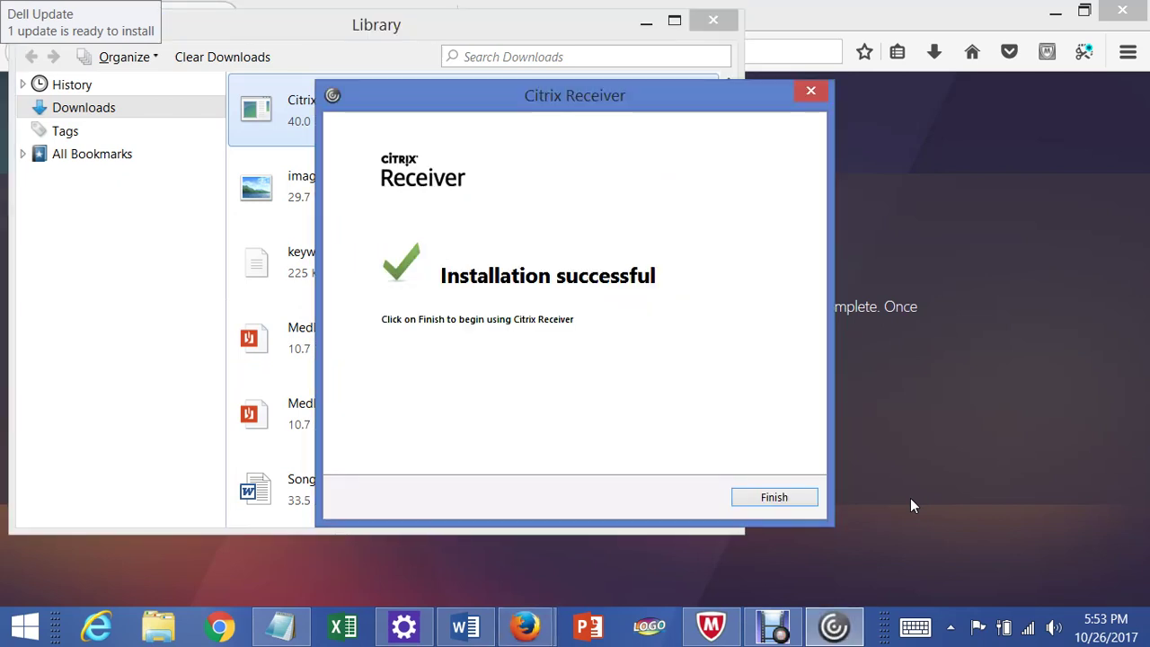
- Finish the Receiver installer, close the downloads Library and confirm Receiver is installed
click(774, 498)
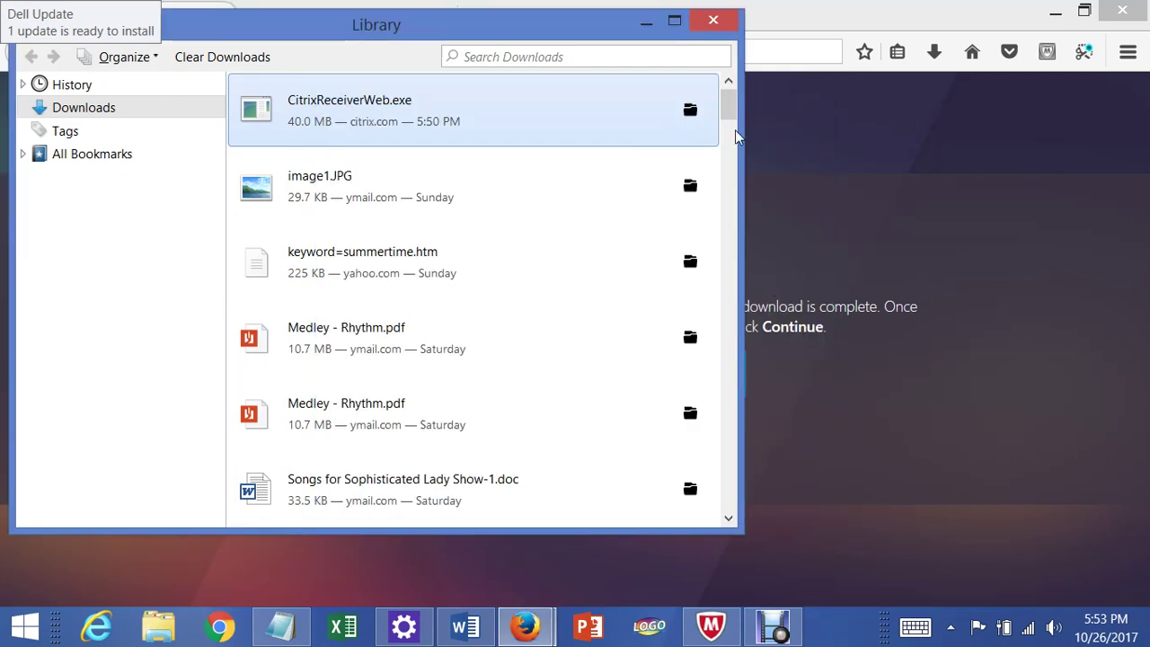
click(704, 28)
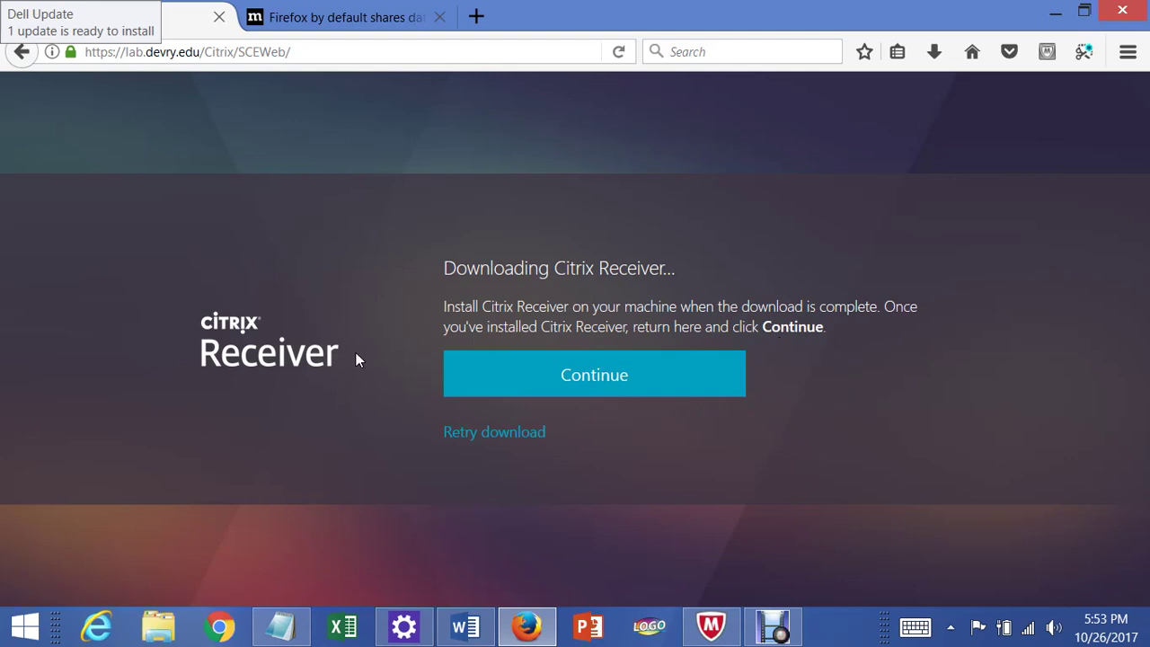
click(599, 385)
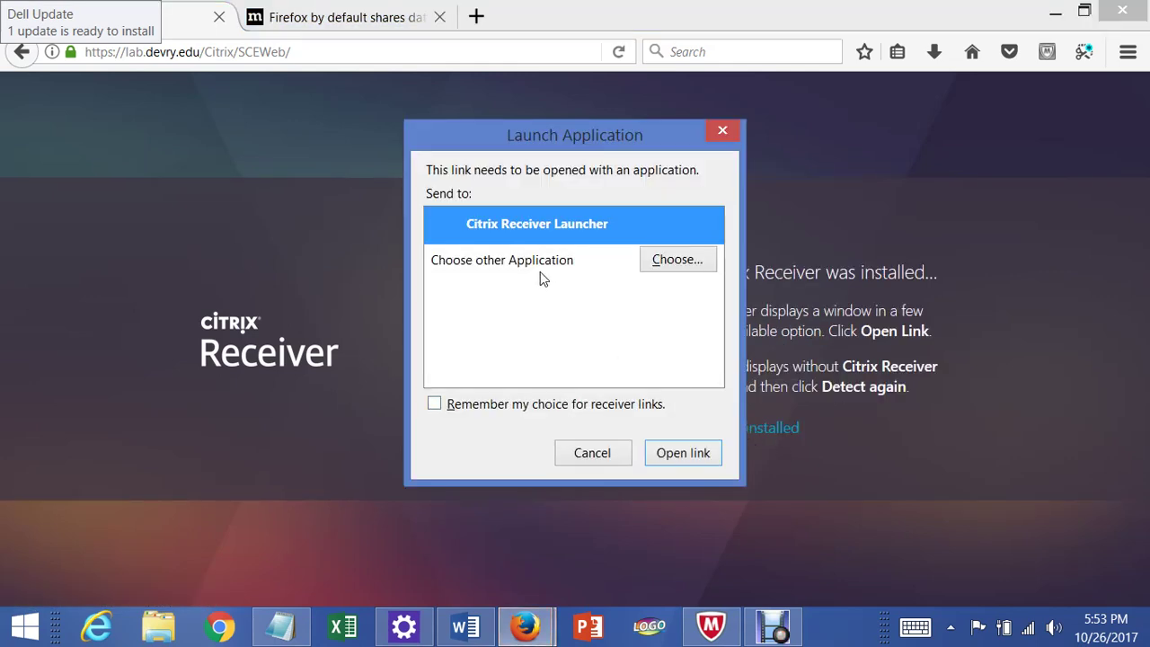
- Pick Citrix Receiver Launcher as the link handler, cancelling the alternate application file picker
click(669, 261)
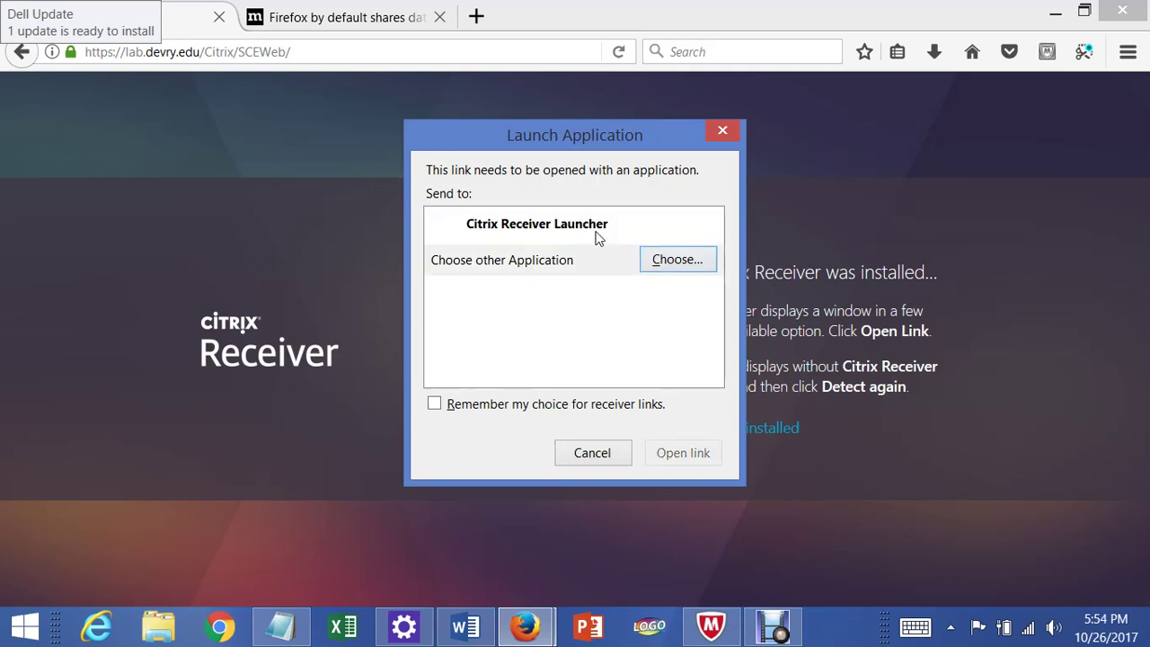
click(598, 236)
click(670, 261)
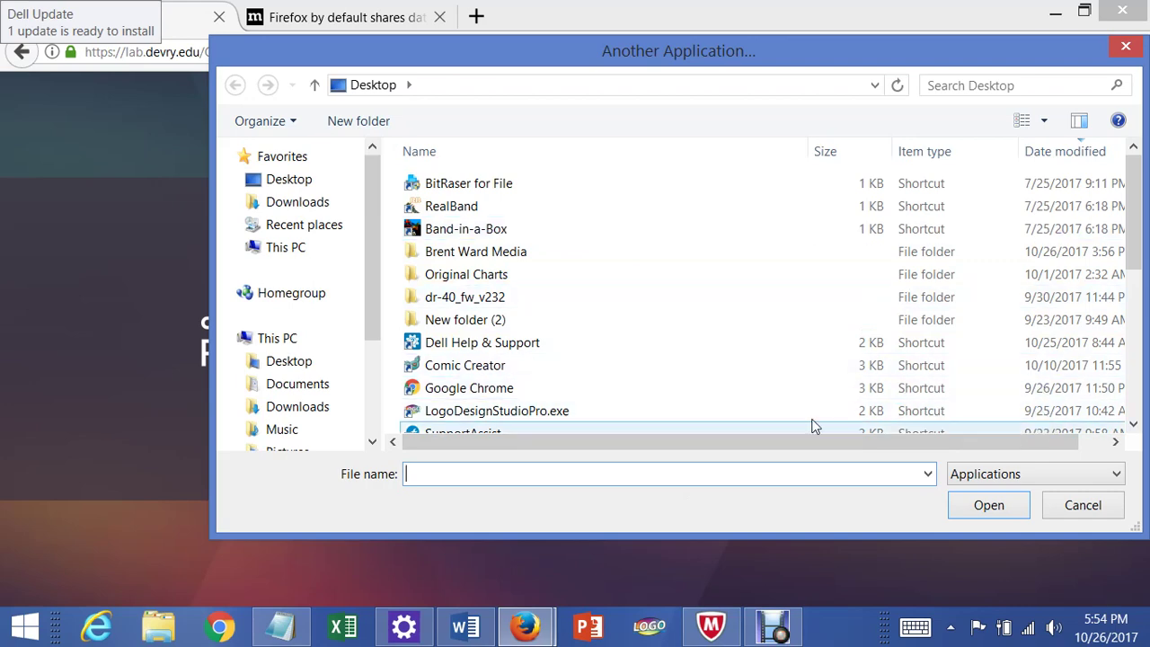
drag(1134, 166, 1083, 198)
scroll(1083, 198, up, 2)
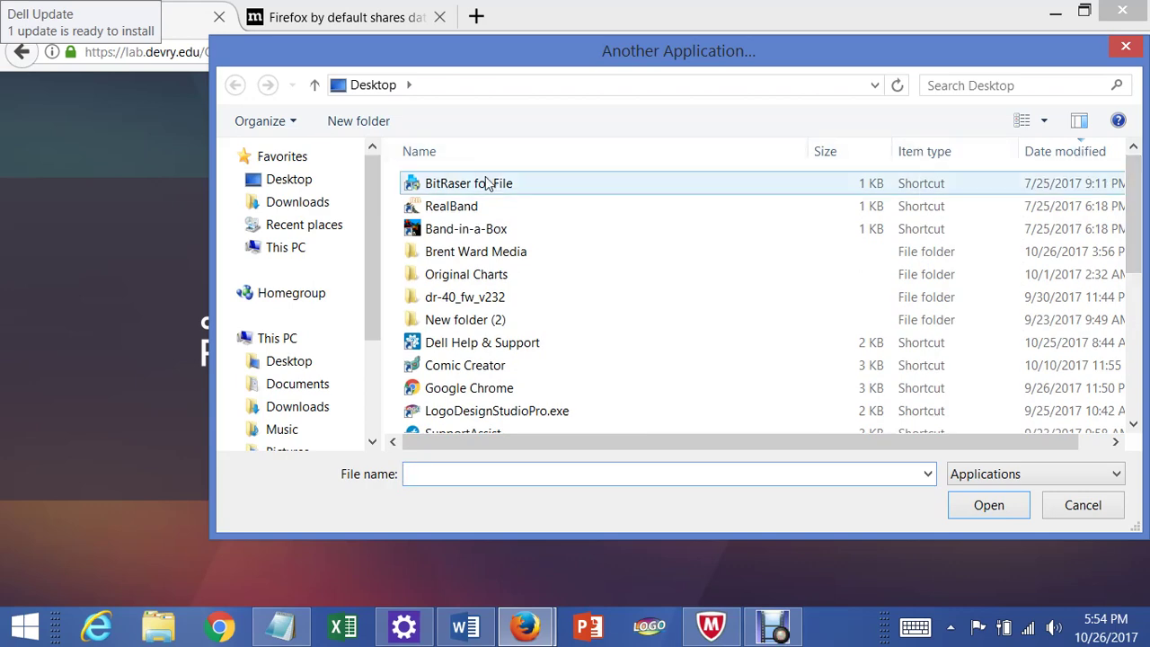
click(1074, 507)
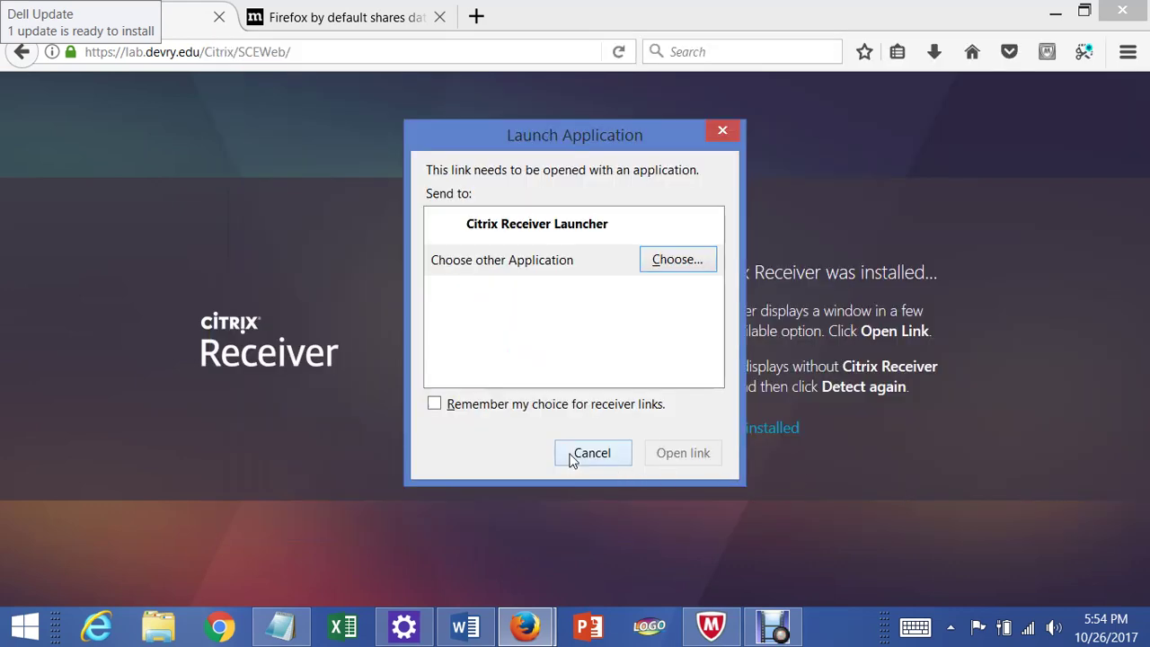
- Remember Citrix Receiver Launcher for receiver links and open the link with it
click(435, 404)
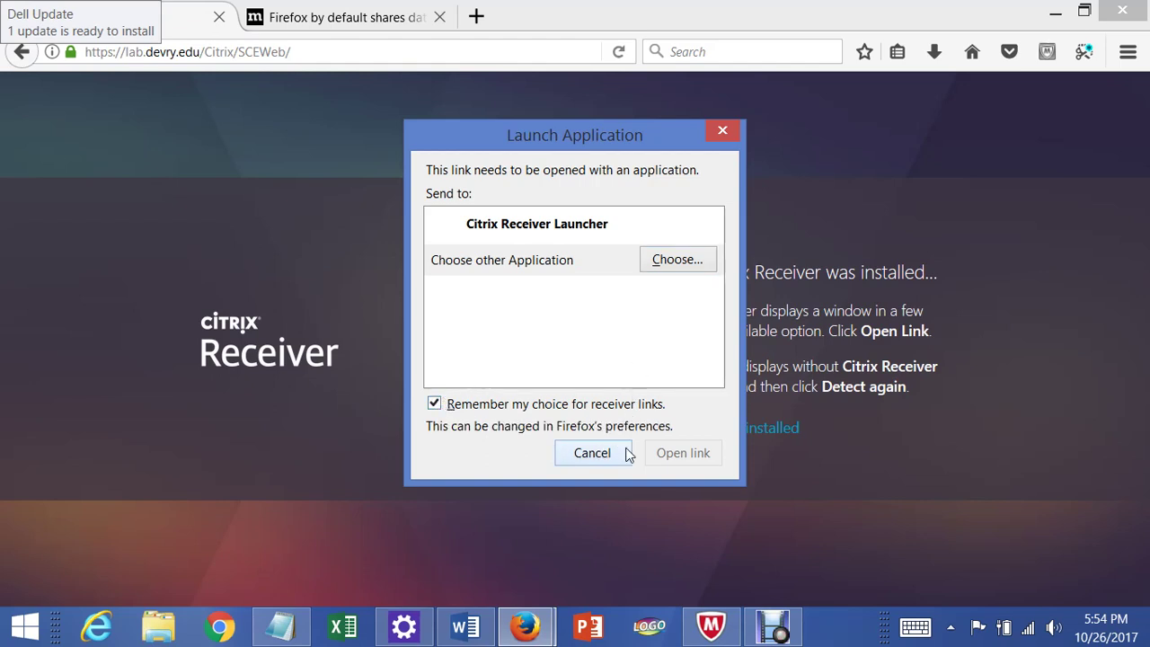
click(593, 227)
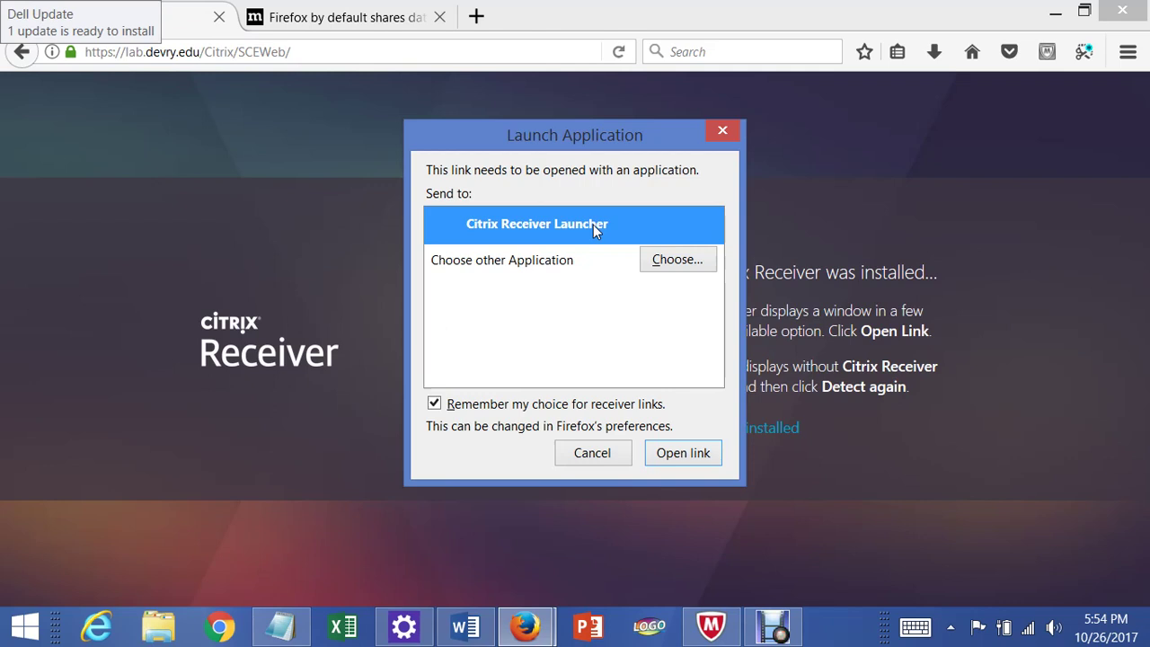
click(546, 266)
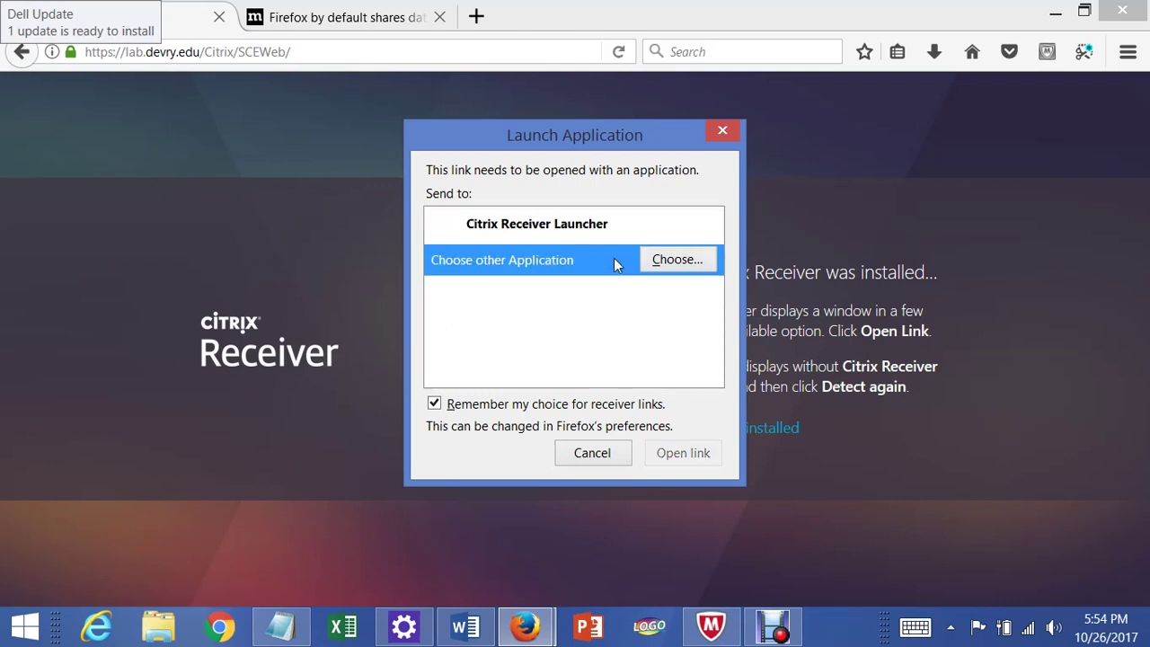
click(662, 261)
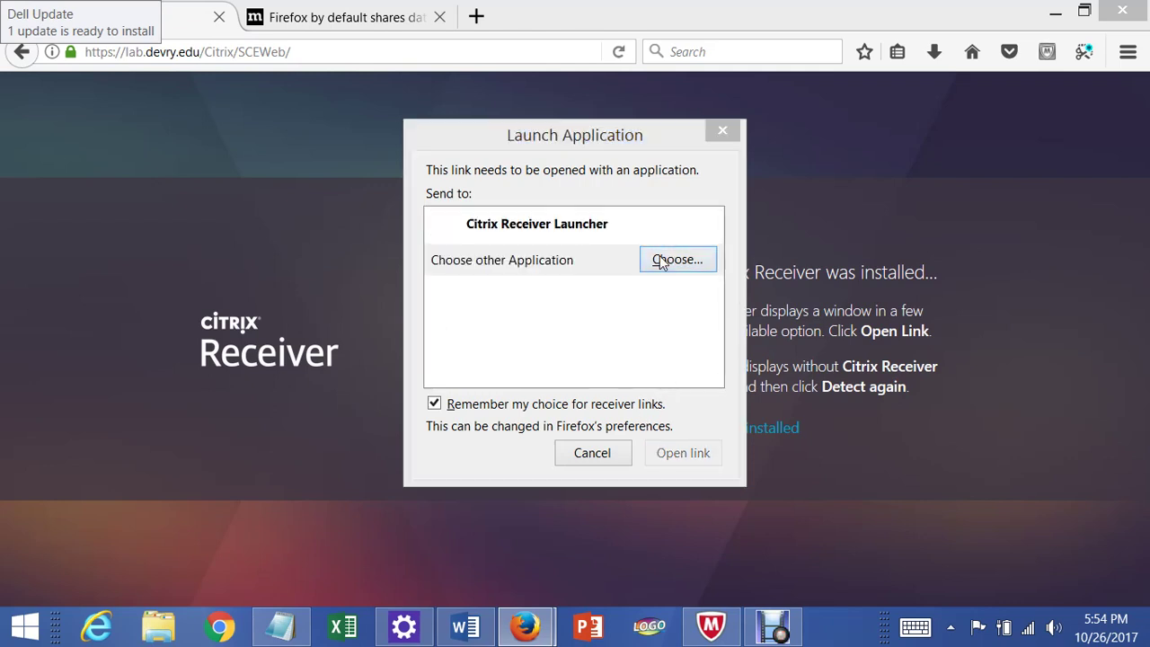
click(1082, 505)
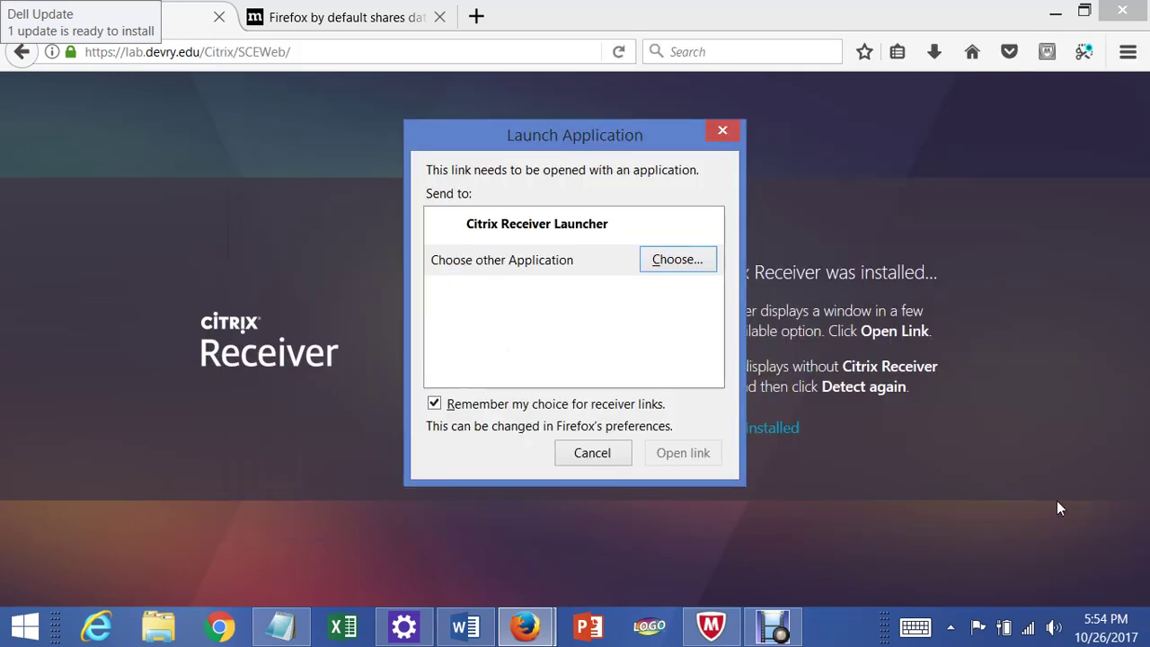
click(560, 222)
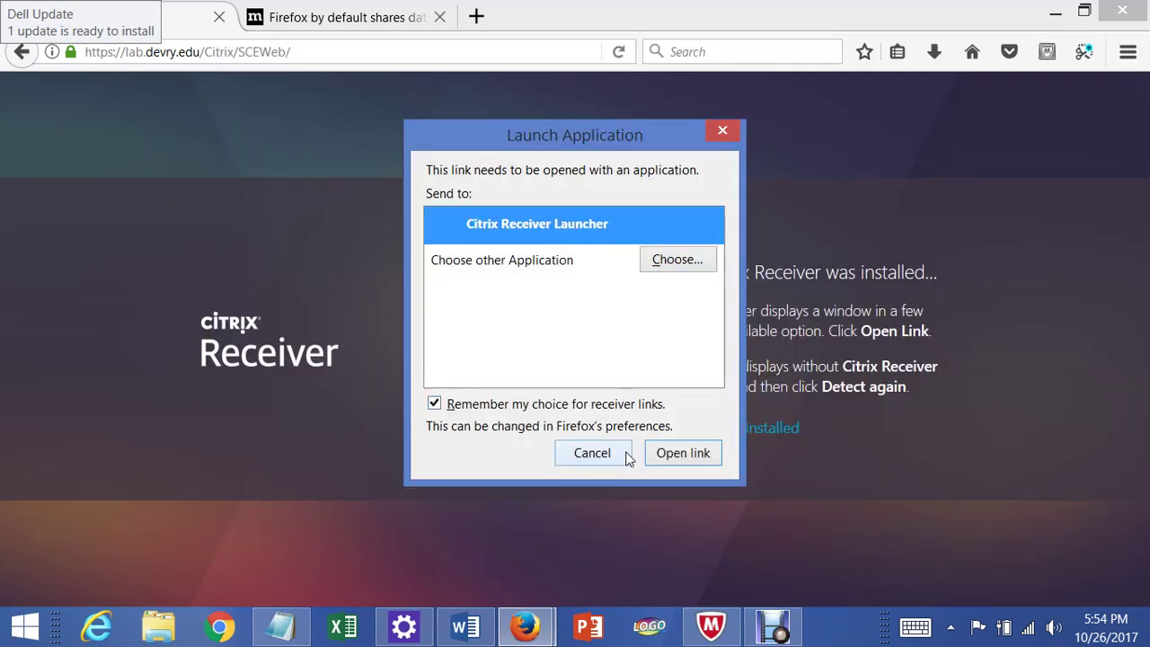
click(670, 454)
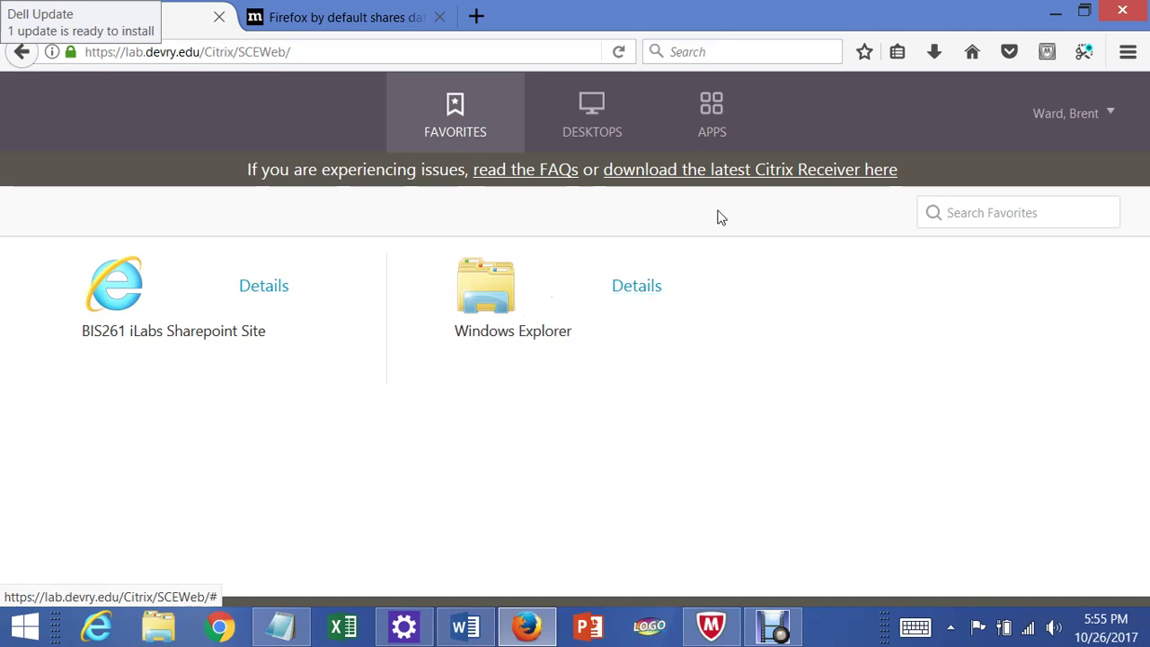
- Switch to the APPS tab and scroll down to the All Apps list
click(726, 122)
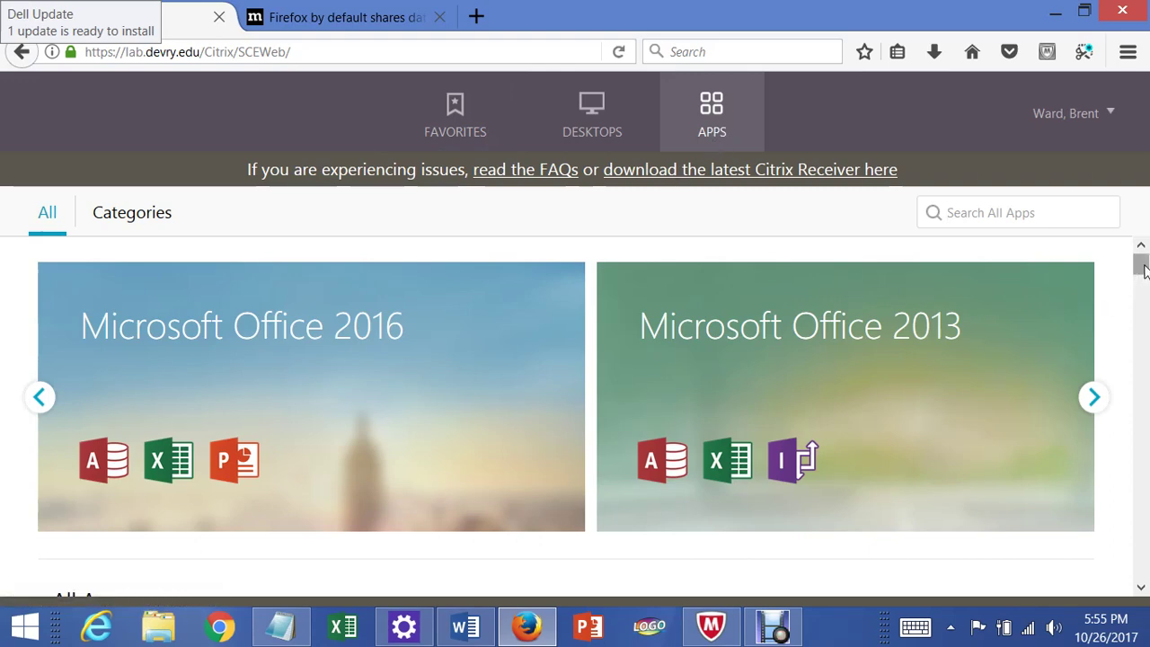
mouse_move(1139, 266)
mouse_down()
mouse_move(1143, 311)
mouse_move(1141, 262)
mouse_up()
drag(1144, 269, 1120, 464)
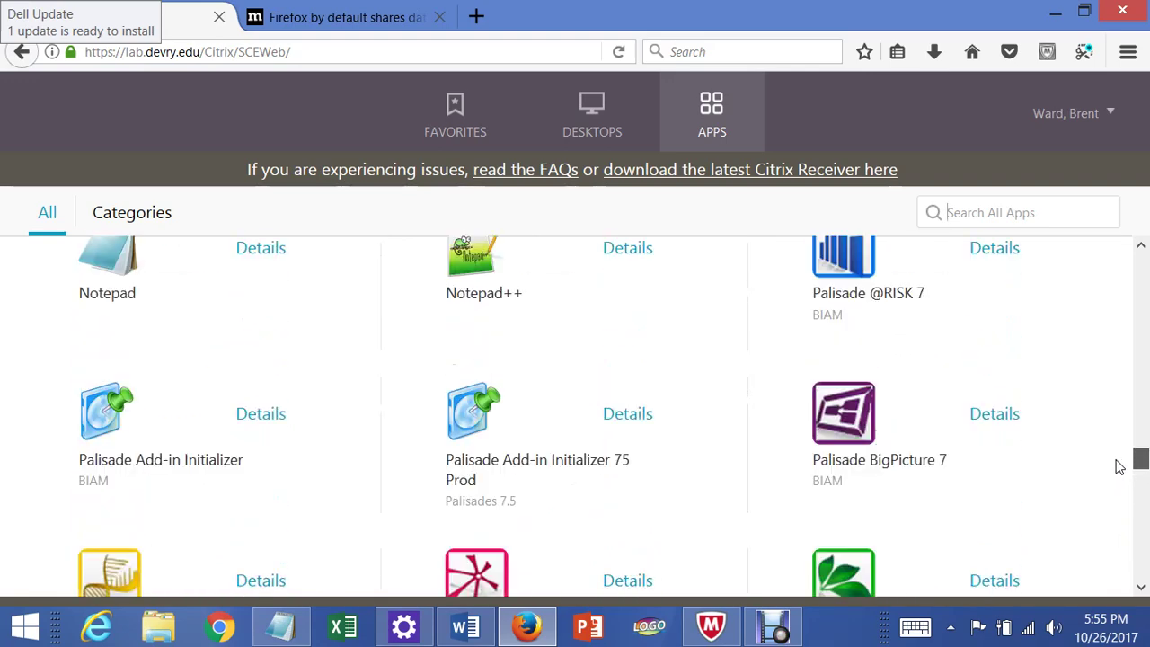
- Search the page for 'visio' to land on the Microsoft Visio 2013 tile
click(1127, 54)
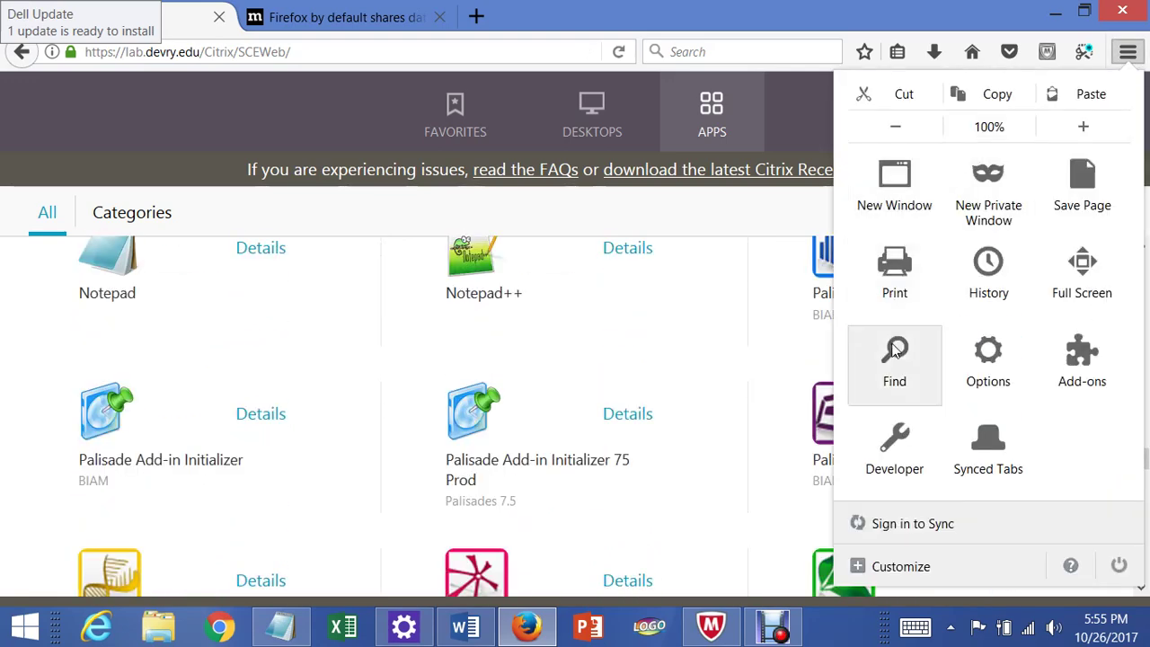
key(ctrl+f)
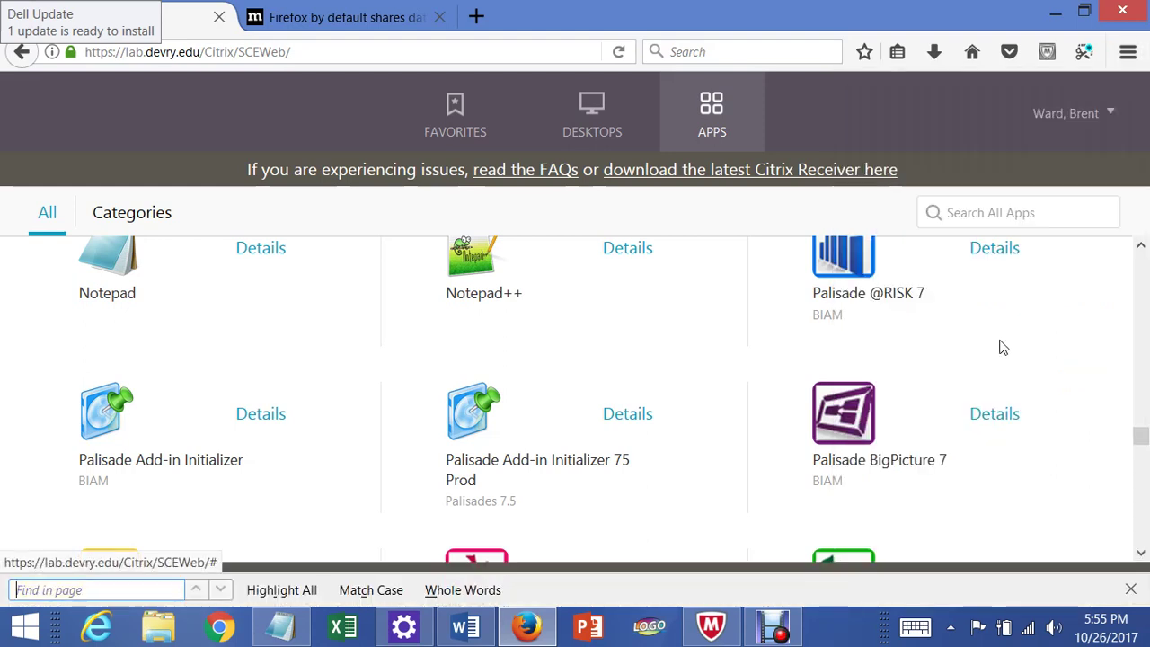
text(visio)
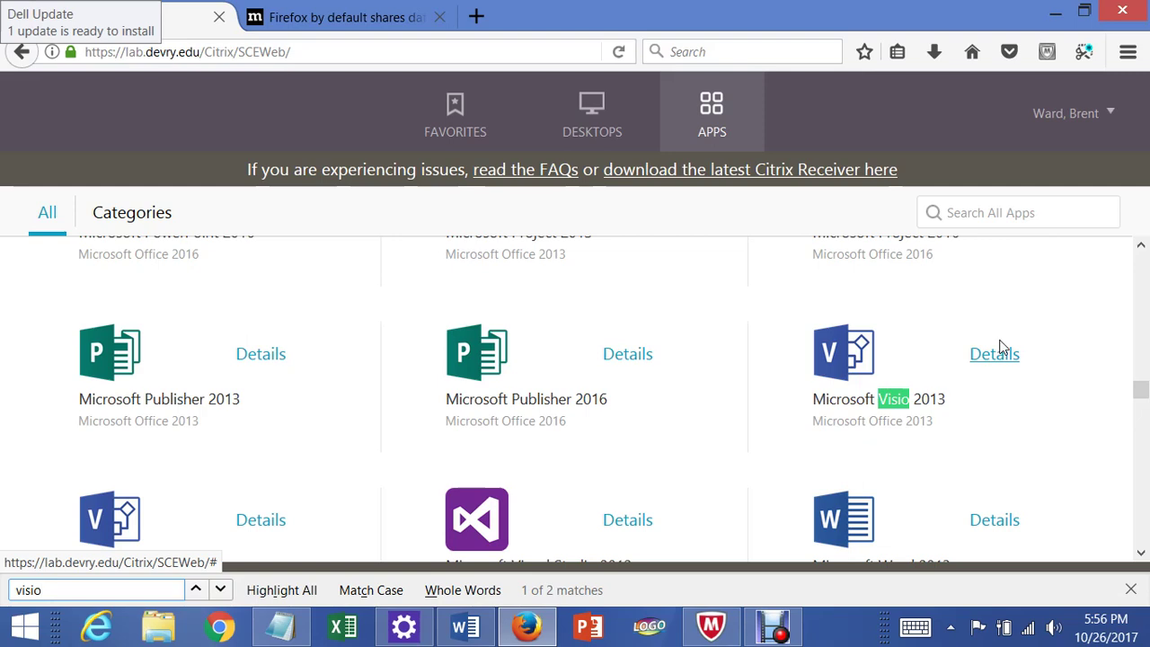
click(1127, 54)
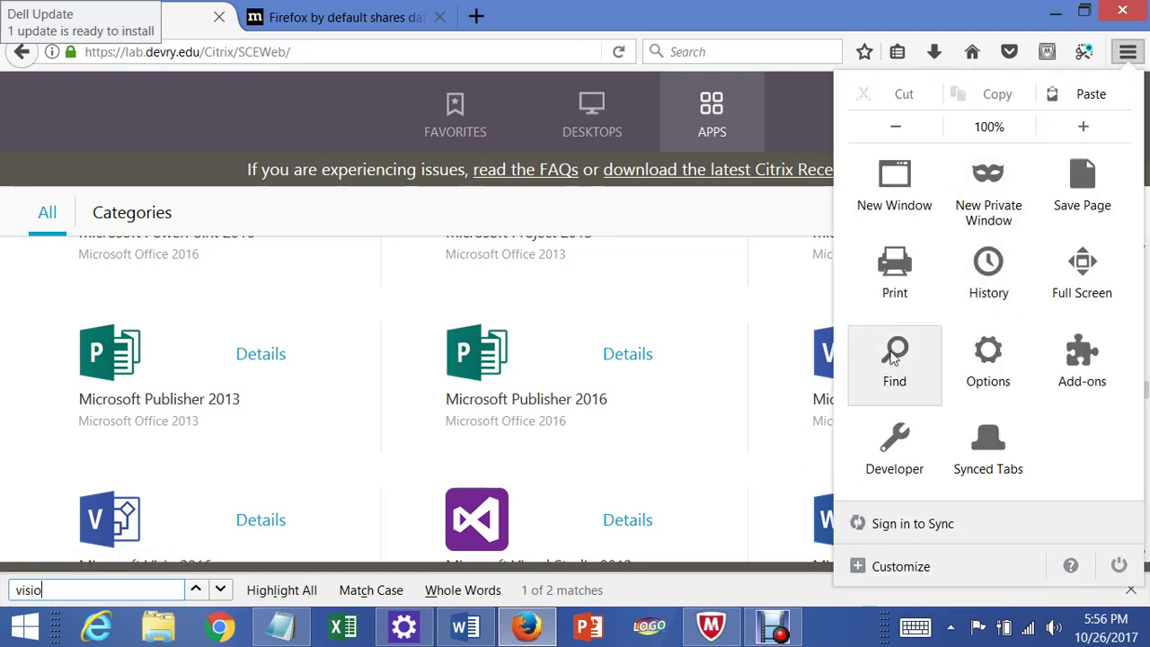
click(272, 119)
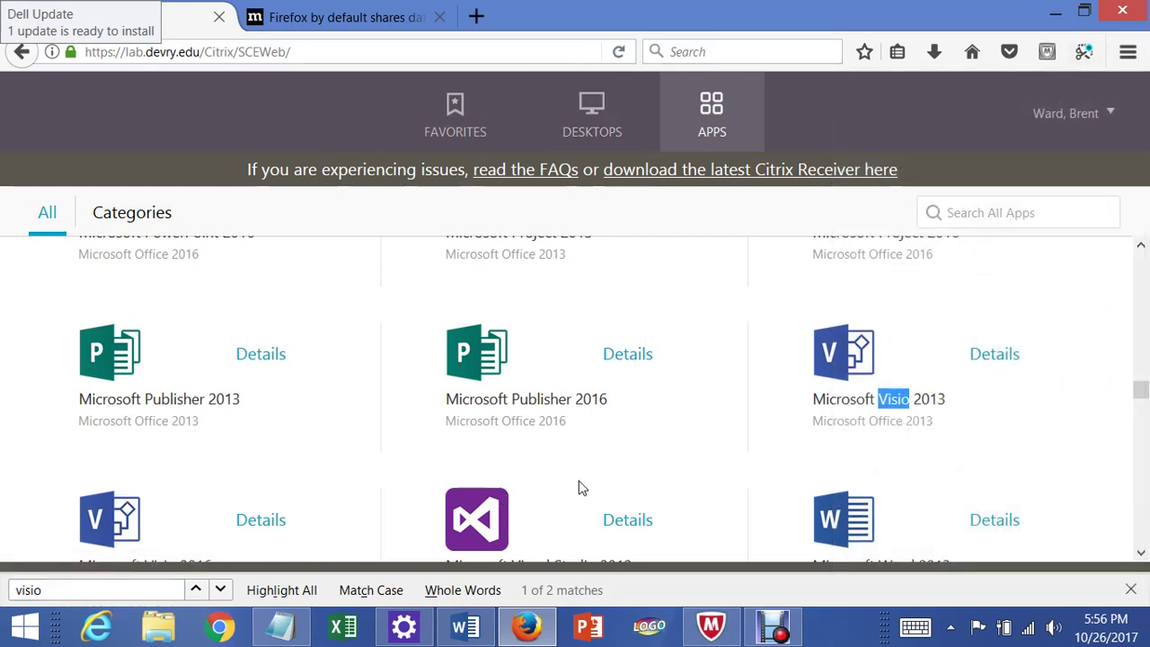
scroll(915, 422, down, 1)
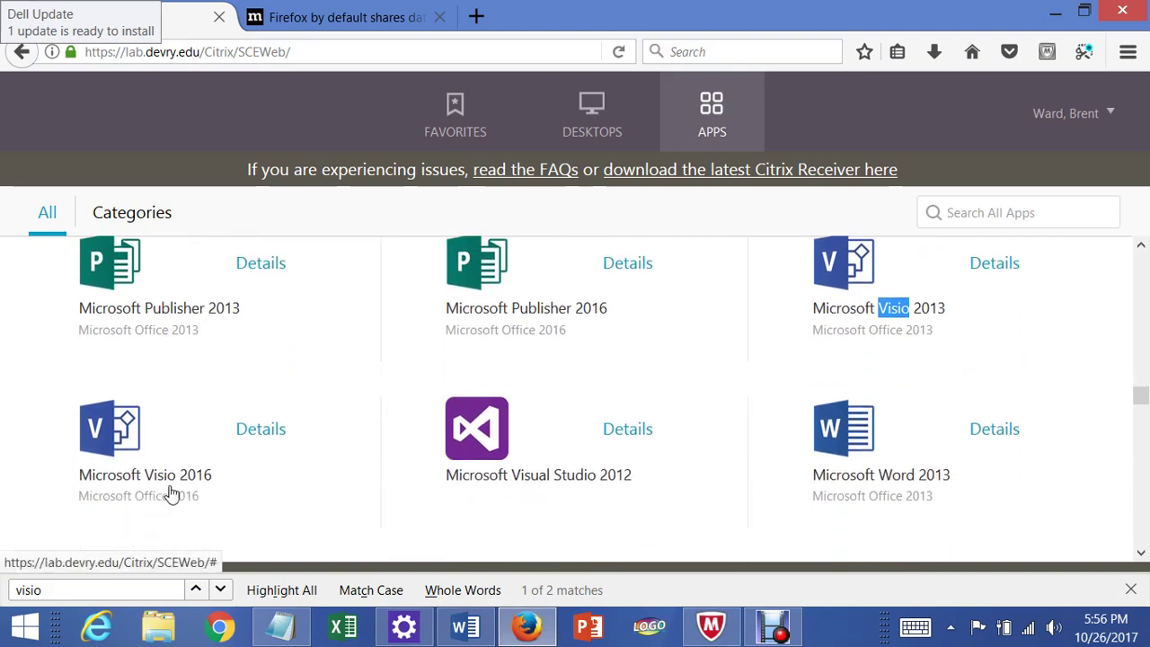
scroll(742, 464, up, 1)
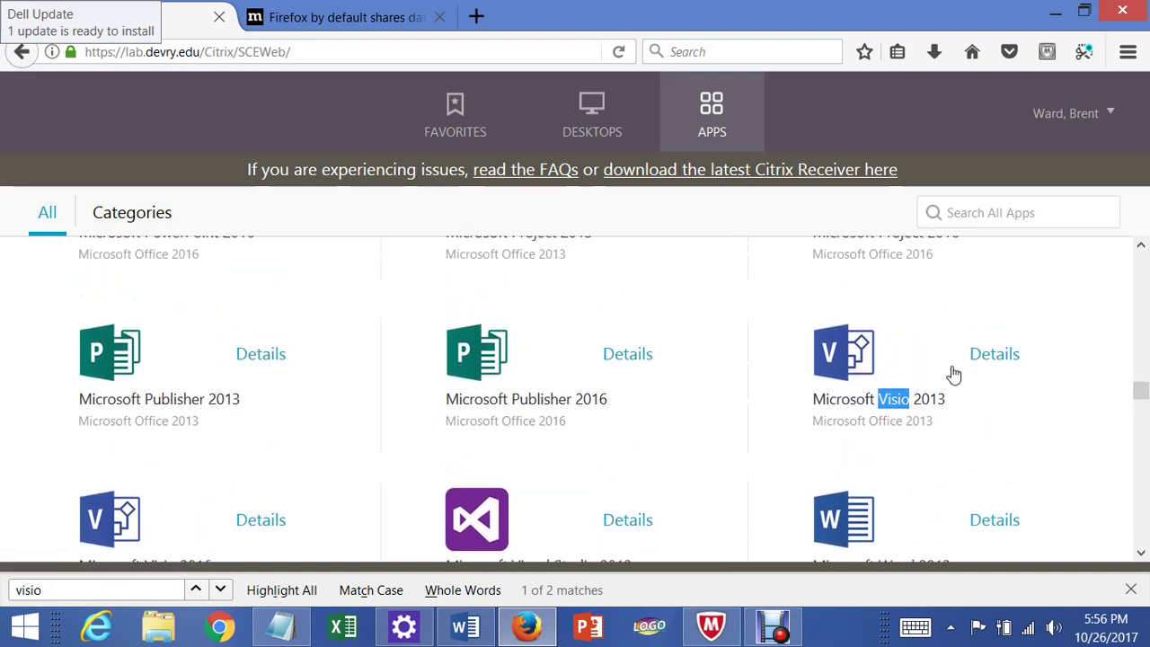
- Launch the Microsoft Visio 2013 tile and wait for its template start screen
click(861, 404)
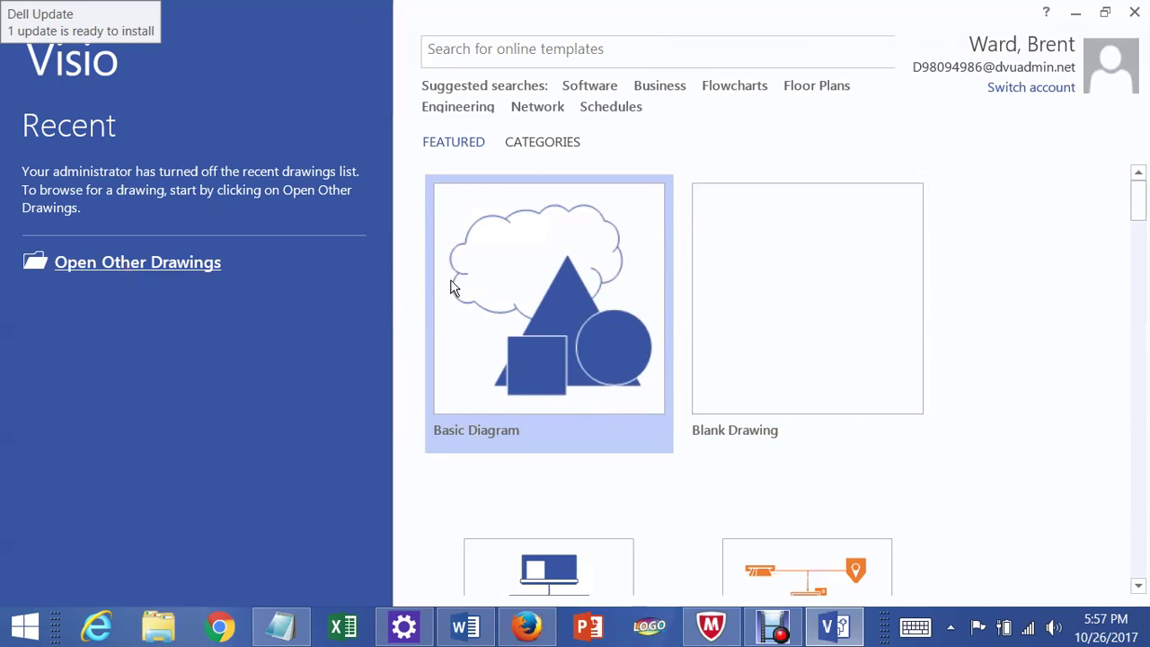
- Check Open Other Drawings, go back, and browse down through Visio's featured templates
click(169, 263)
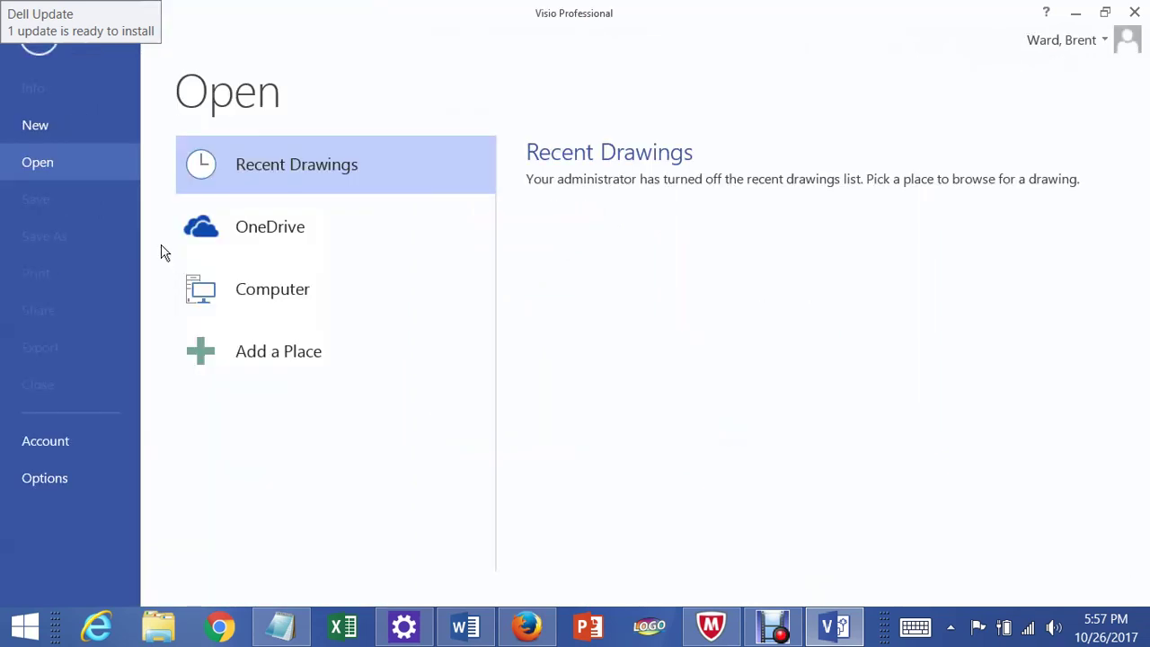
click(35, 52)
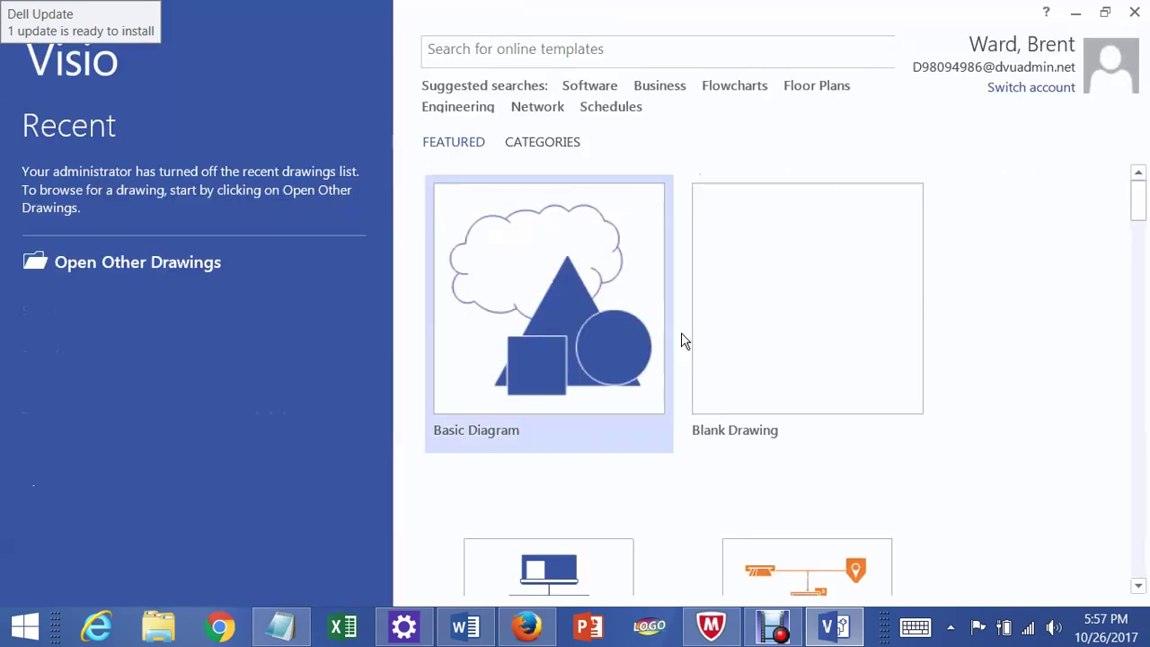
scroll(814, 341, down, 1)
scroll(814, 340, down, 4)
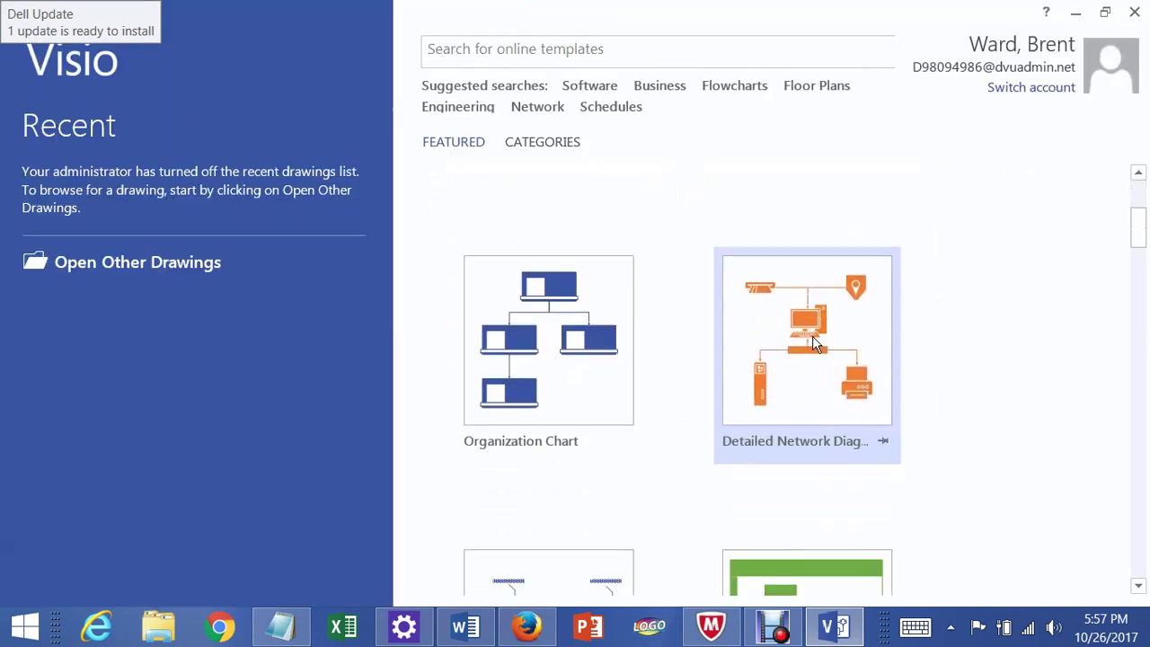
scroll(814, 341, down, 6)
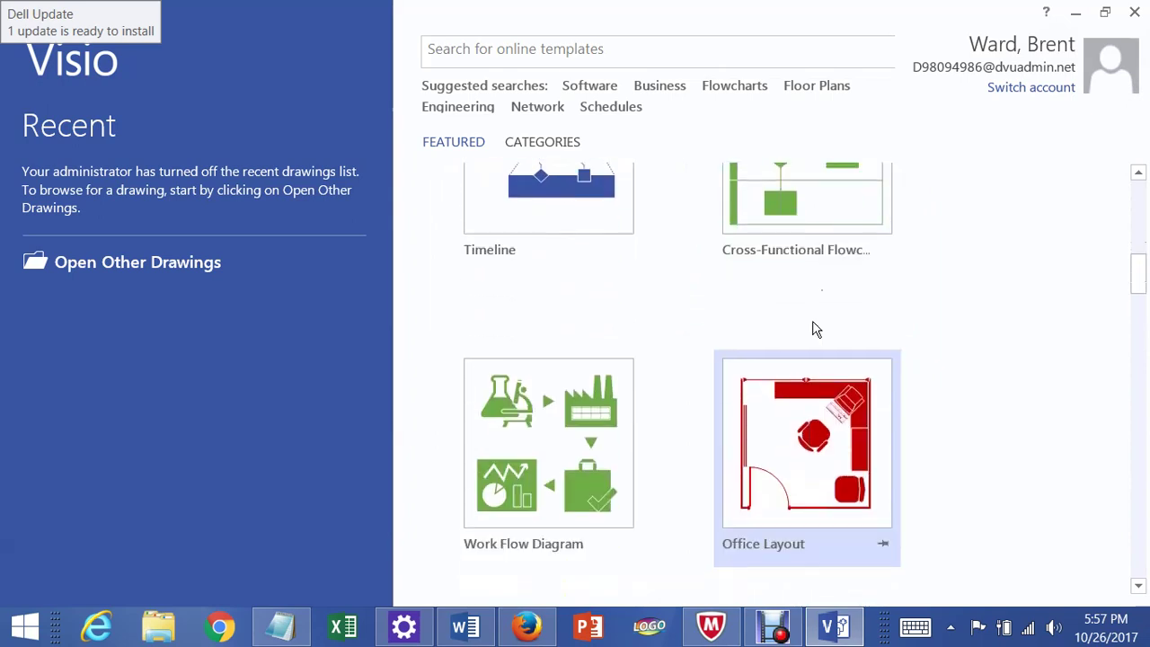
drag(1139, 303, 1143, 359)
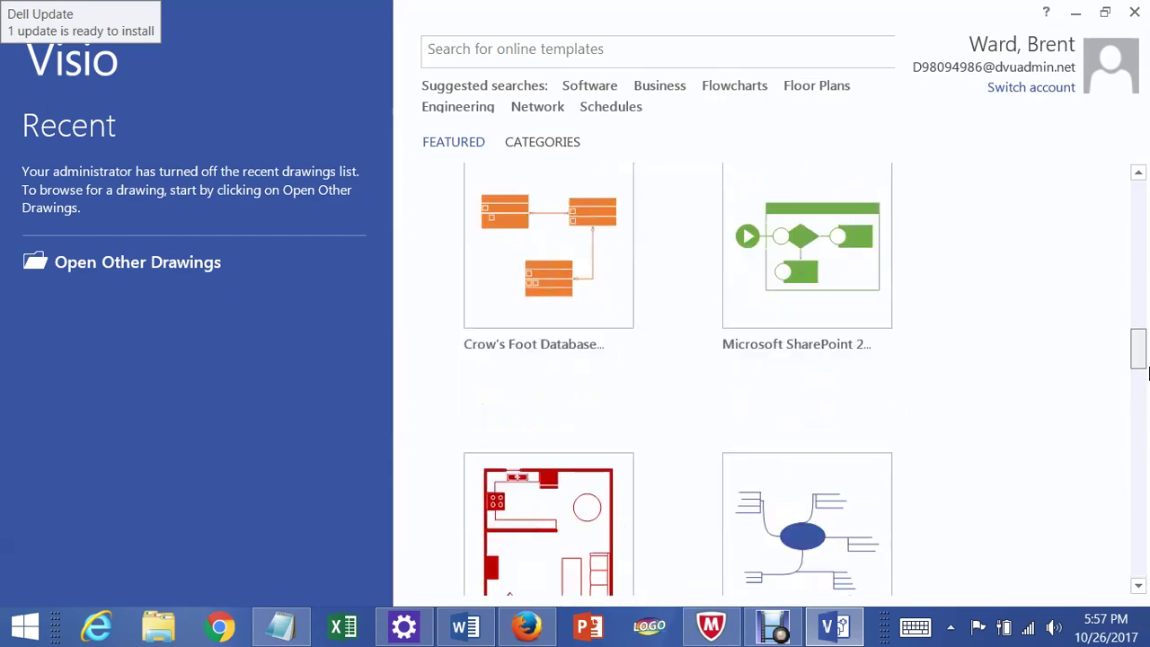
- Scroll back to the top of the templates and close Visio to return to the Apps page
scroll(534, 301, up, 4)
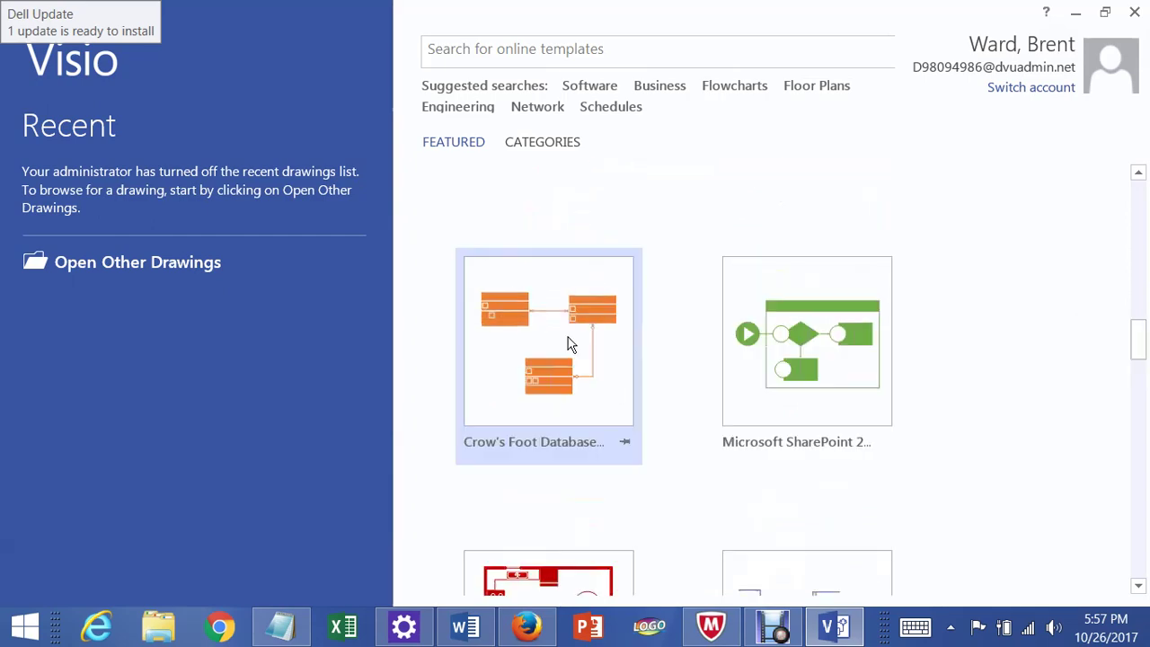
scroll(868, 305, up, 2)
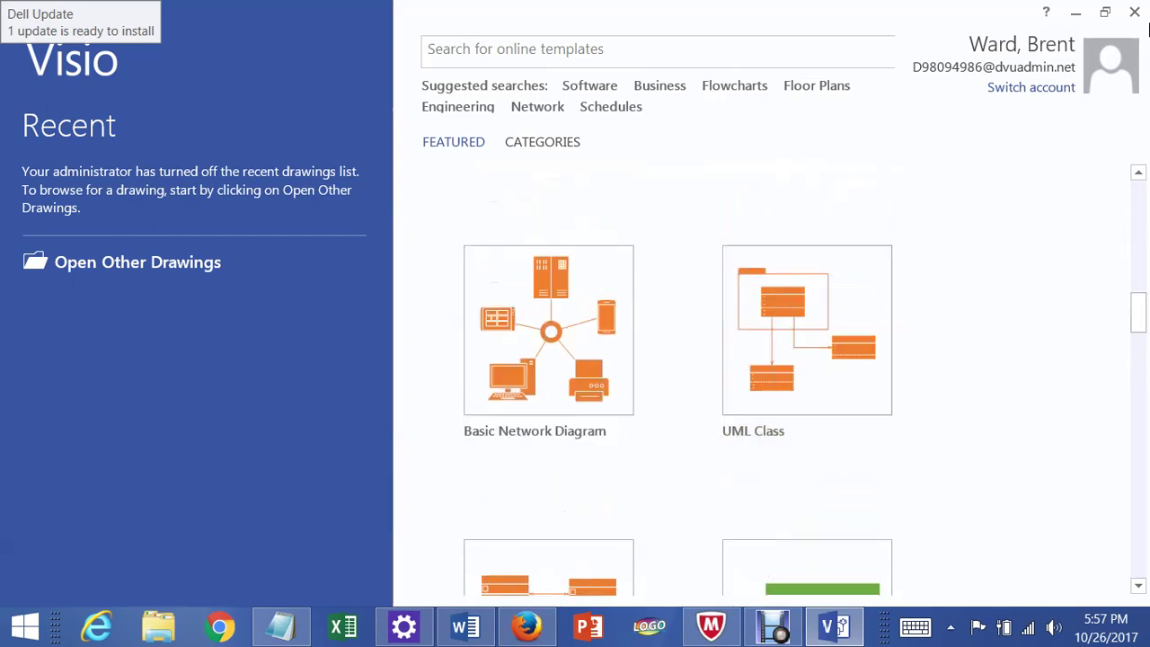
click(1134, 11)
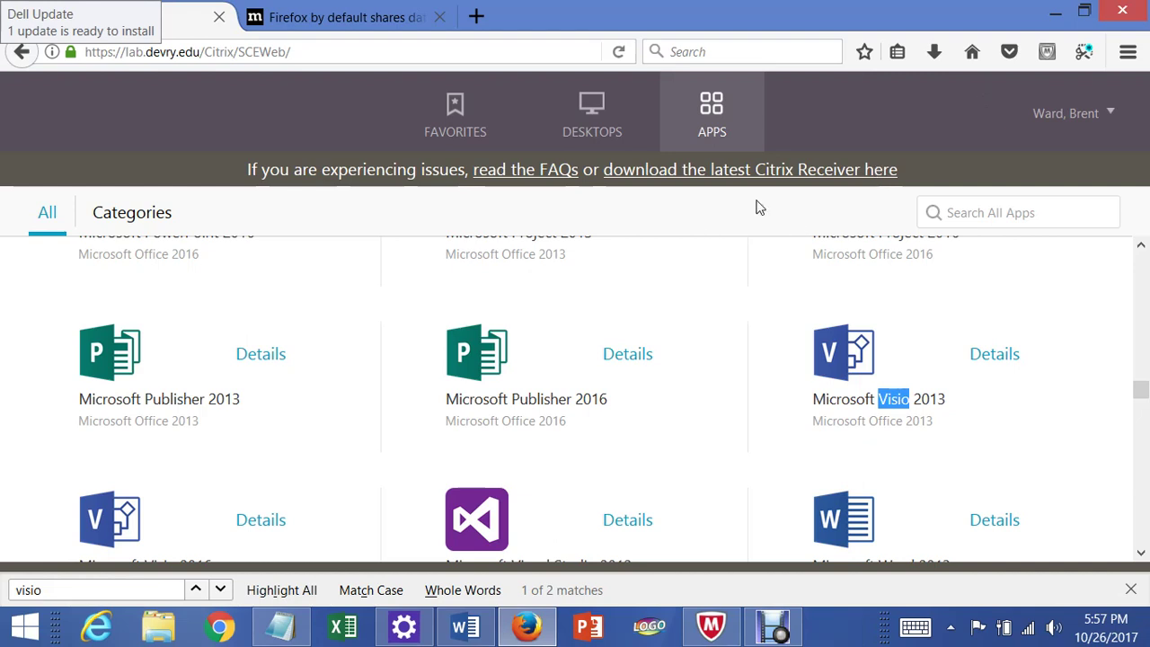